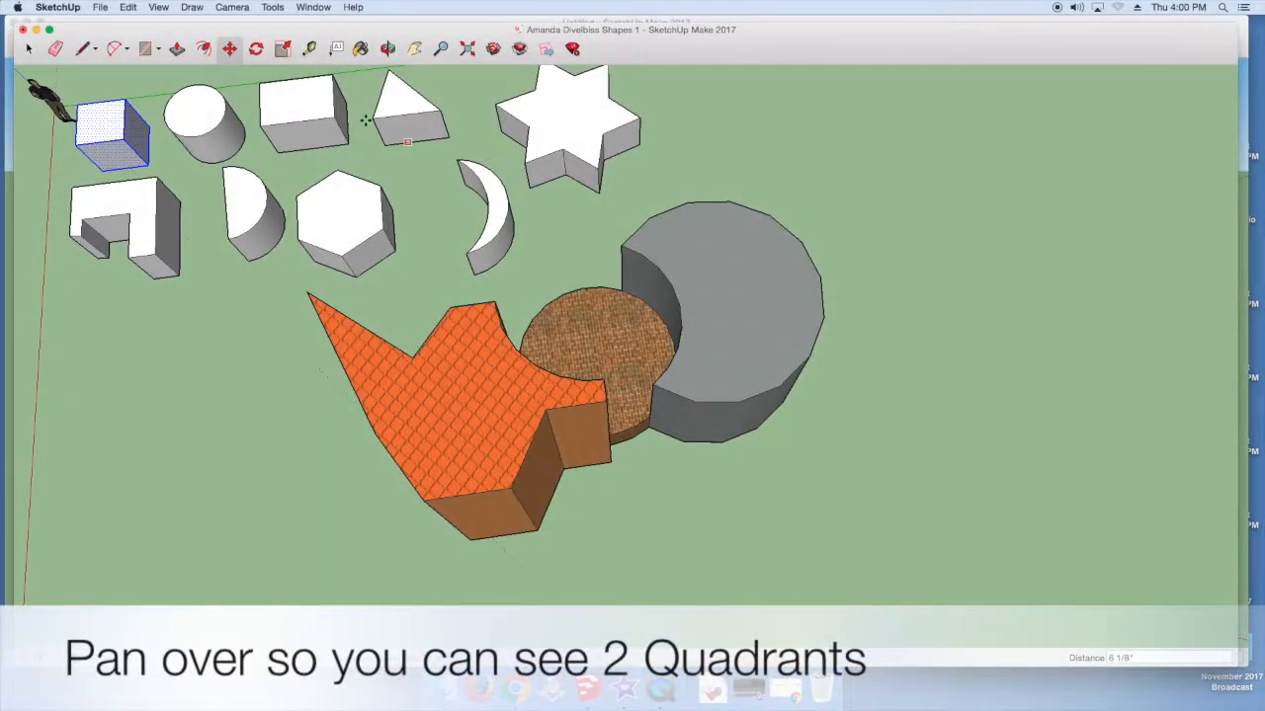
- Copy the selected cube and paste the copy into the empty quadrant across the red axis
{"action": "left_click", "coordinate": [130, 7]}
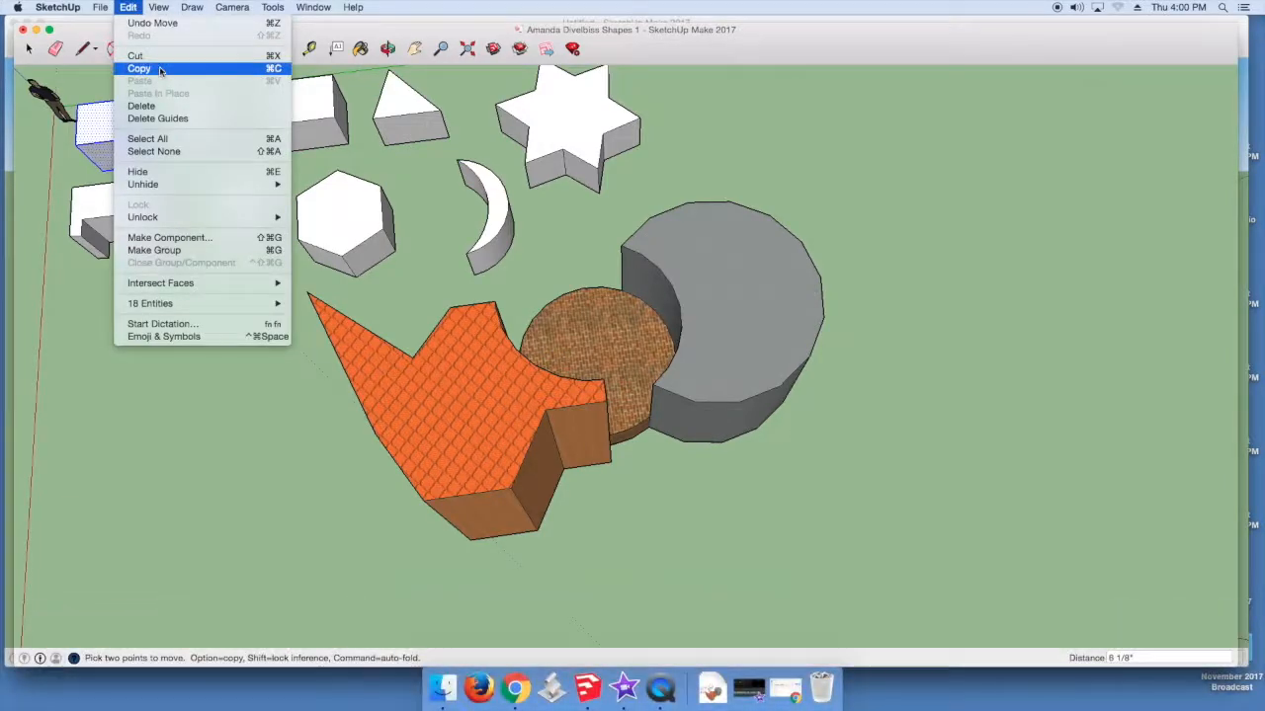
{"action": "left_click", "coordinate": [159, 68]}
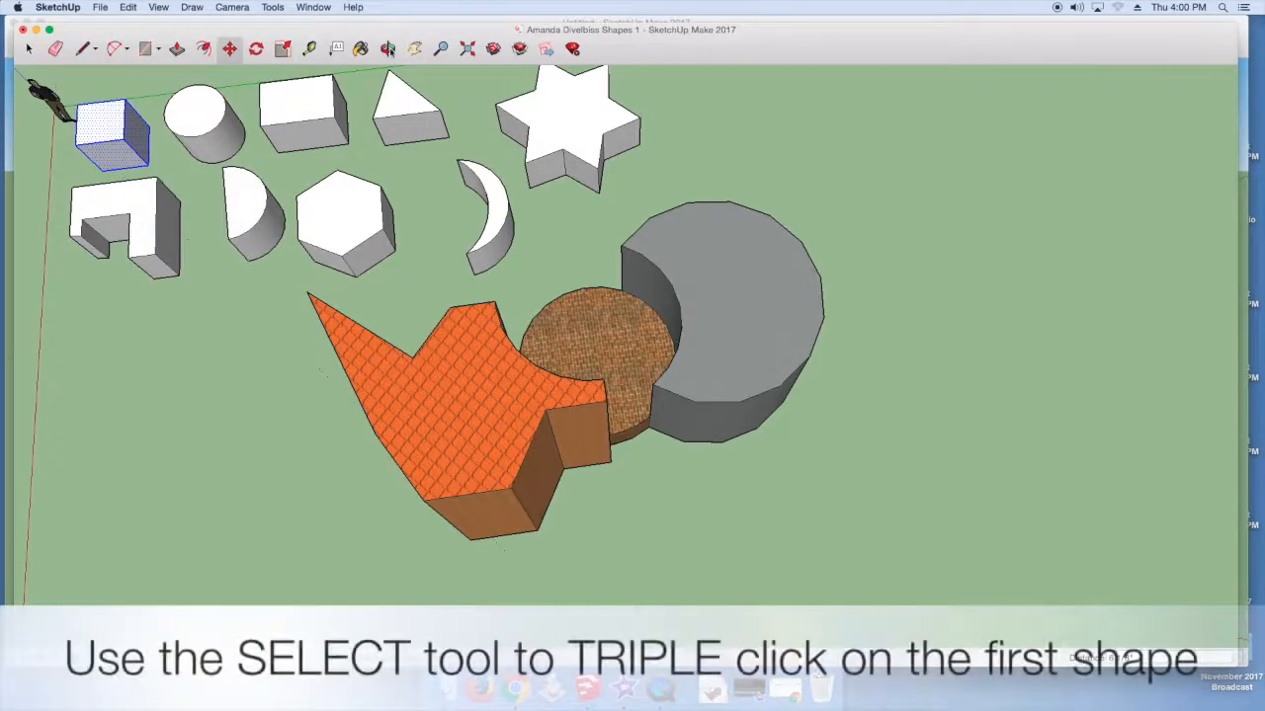
{"action": "left_click_drag", "start_coordinate": [413, 77], "coordinate": [1006, 75]}
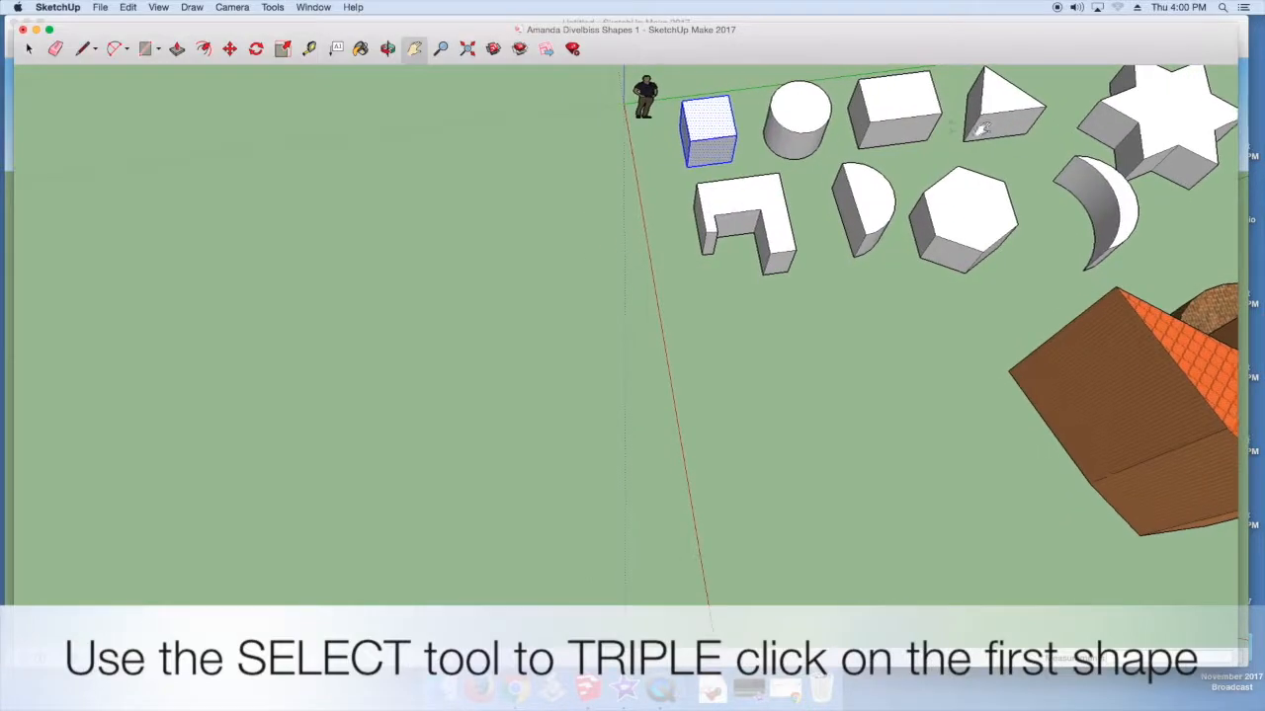
{"action": "left_click", "coordinate": [129, 7]}
{"action": "left_click", "coordinate": [143, 80]}
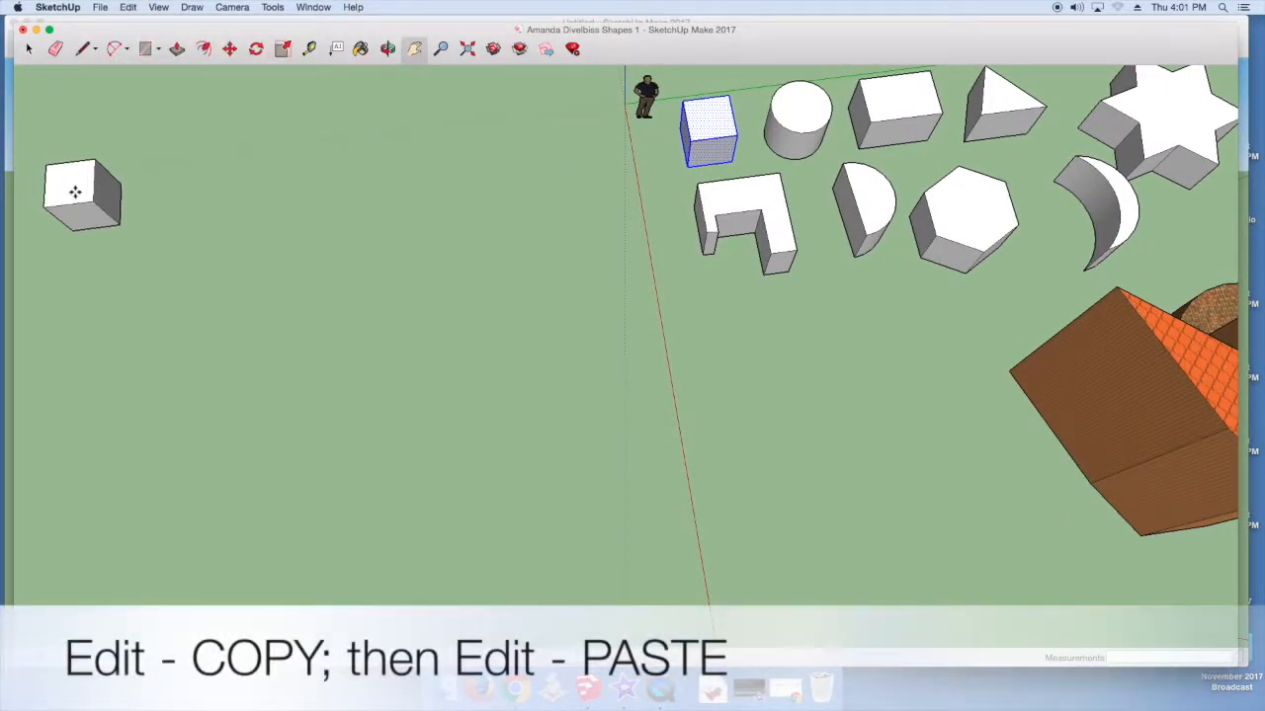
{"action": "left_click", "coordinate": [76, 192]}
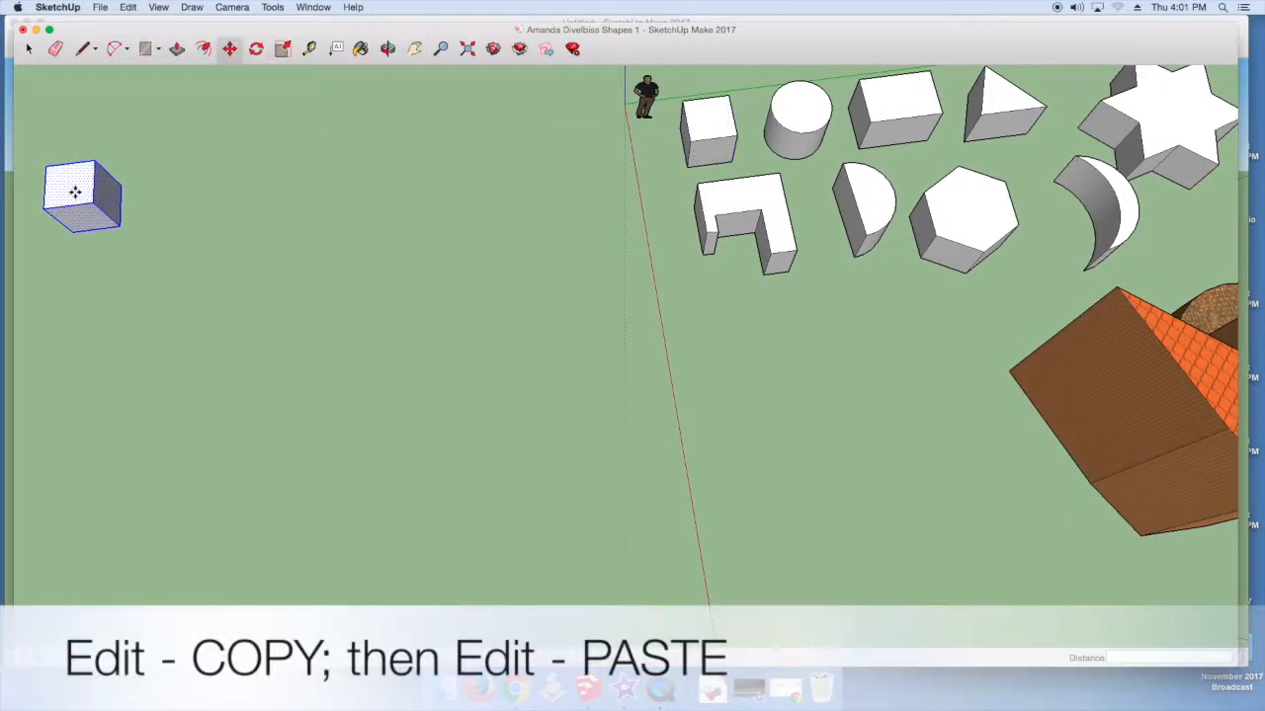
- Copy the whole cylinder and paste the copy beside the pasted cube in the empty quadrant
{"action": "left_click", "coordinate": [29, 49]}
{"action": "triple_click", "coordinate": [790, 127]}
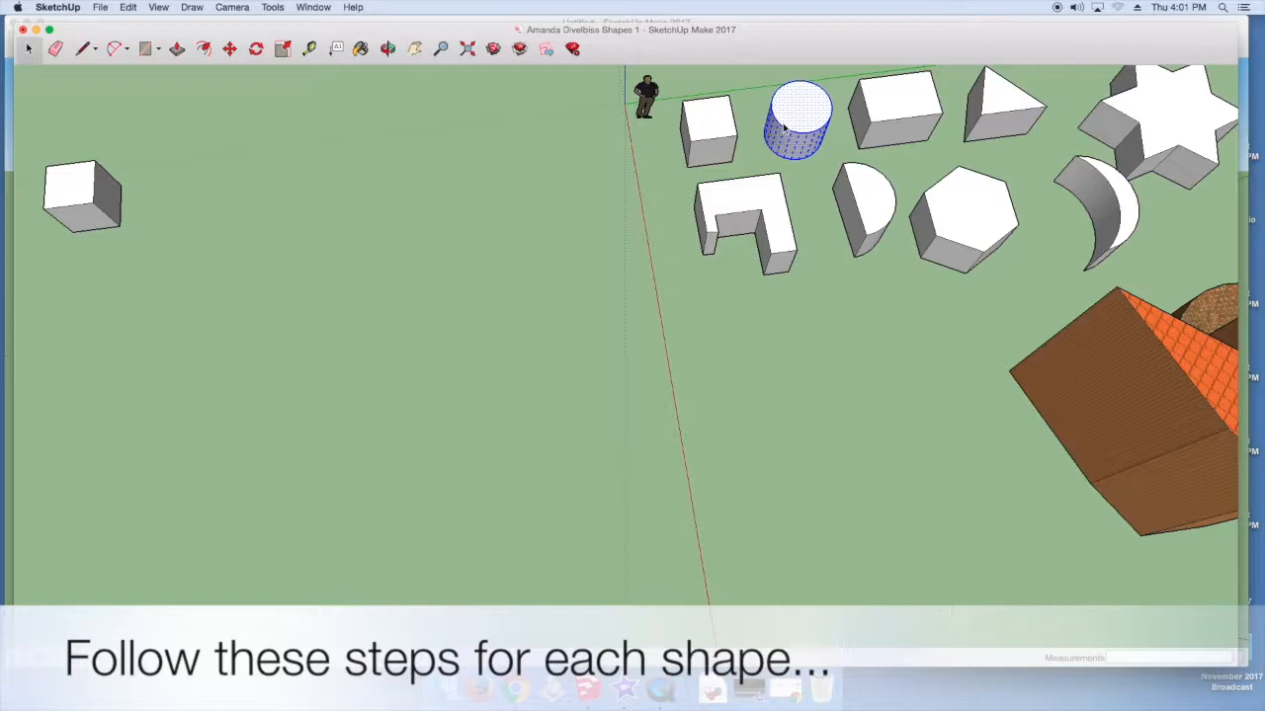
{"action": "key", "text": "super+c"}
{"action": "key", "text": "super+v"}
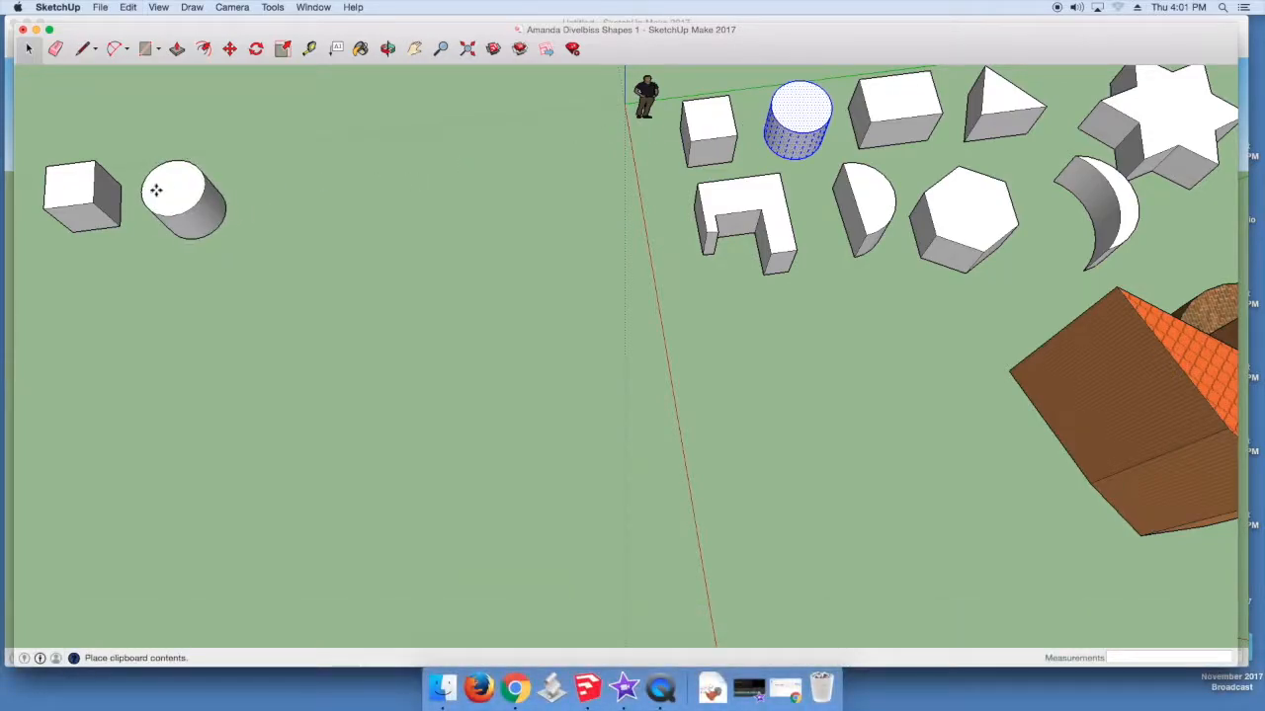
{"action": "left_click", "coordinate": [181, 185]}
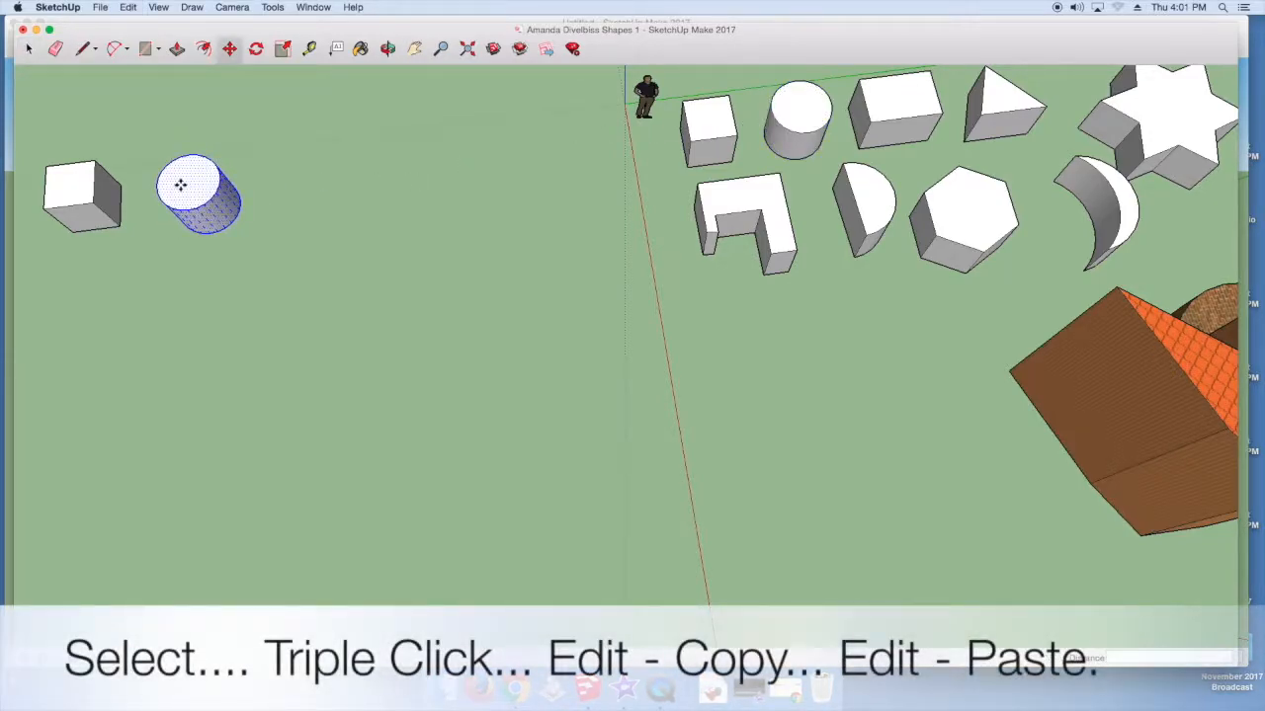
- Copy the whole rectangular box and paste the copy beside the pasted cylinder
{"action": "left_click", "coordinate": [27, 49]}
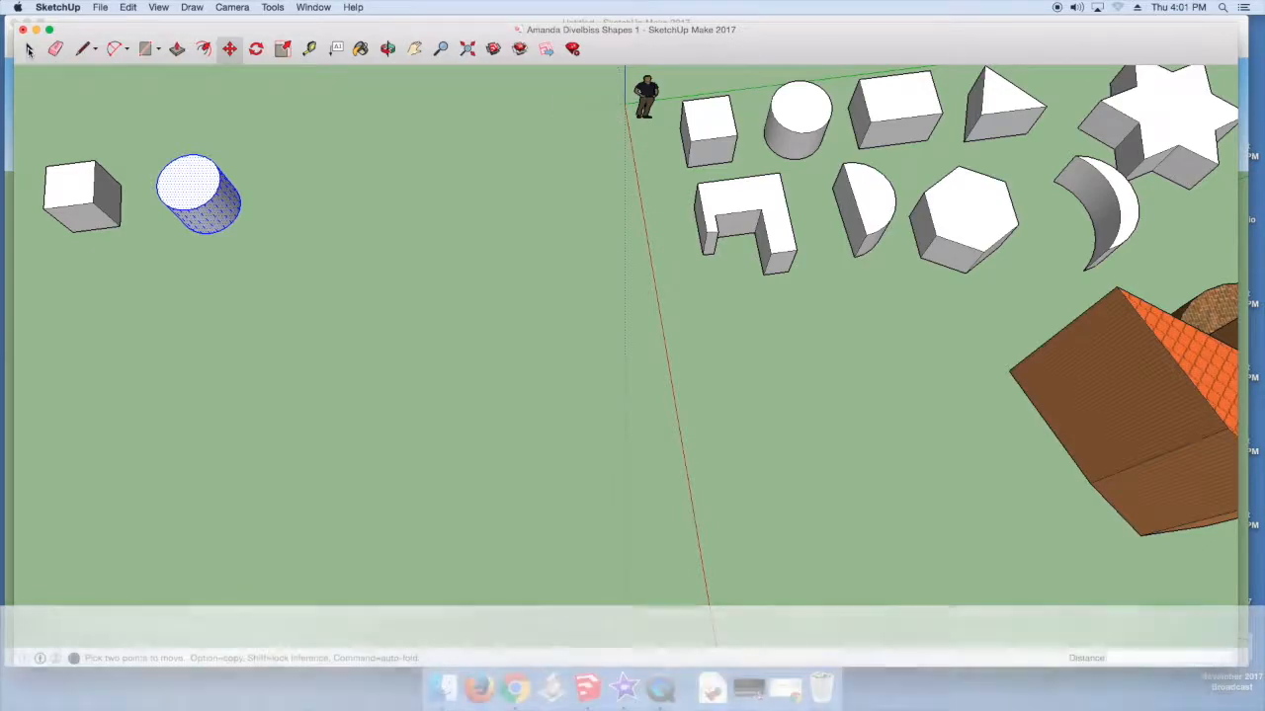
{"action": "left_click", "coordinate": [911, 118]}
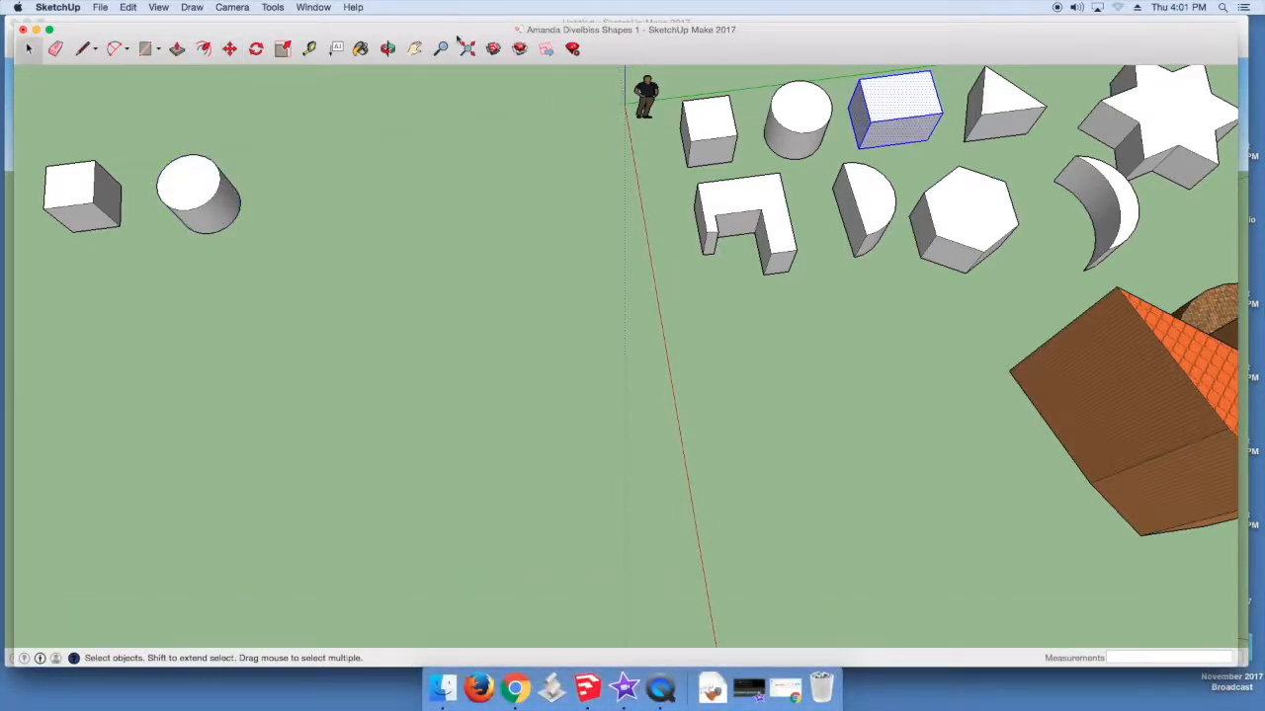
{"action": "left_click", "coordinate": [127, 8]}
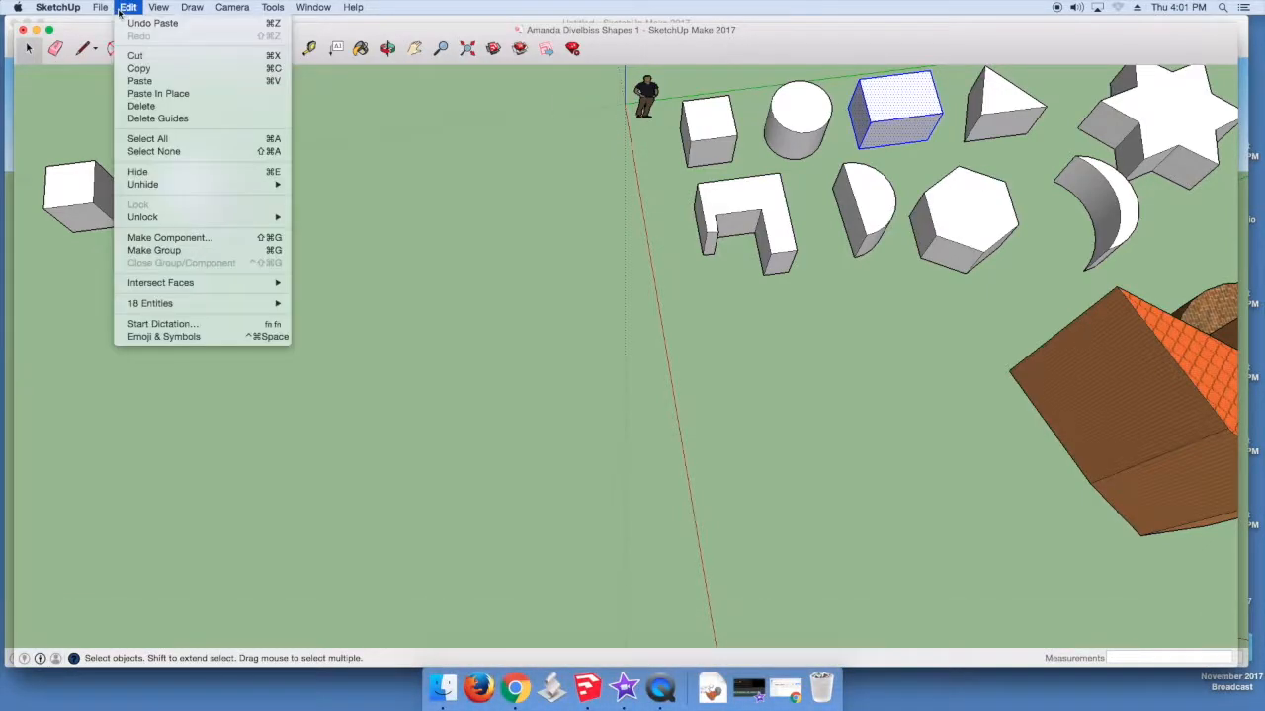
{"action": "left_click", "coordinate": [139, 69]}
{"action": "left_click", "coordinate": [128, 8]}
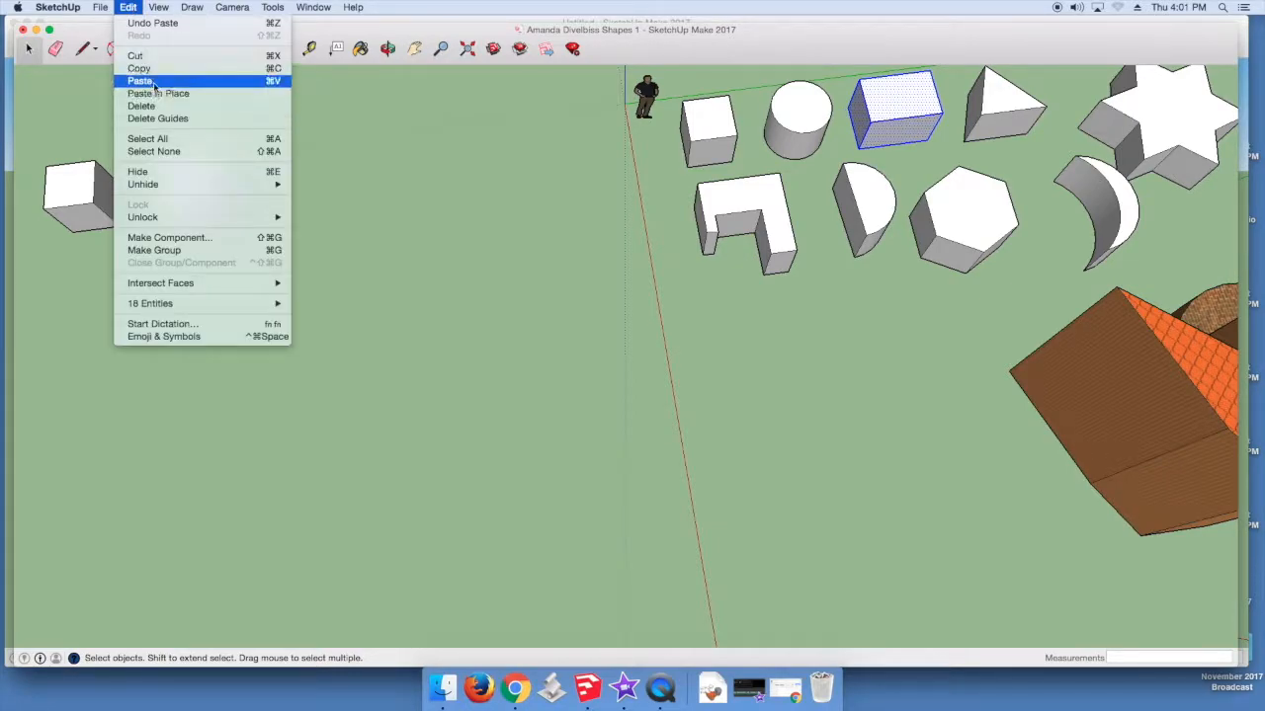
{"action": "left_click", "coordinate": [139, 80]}
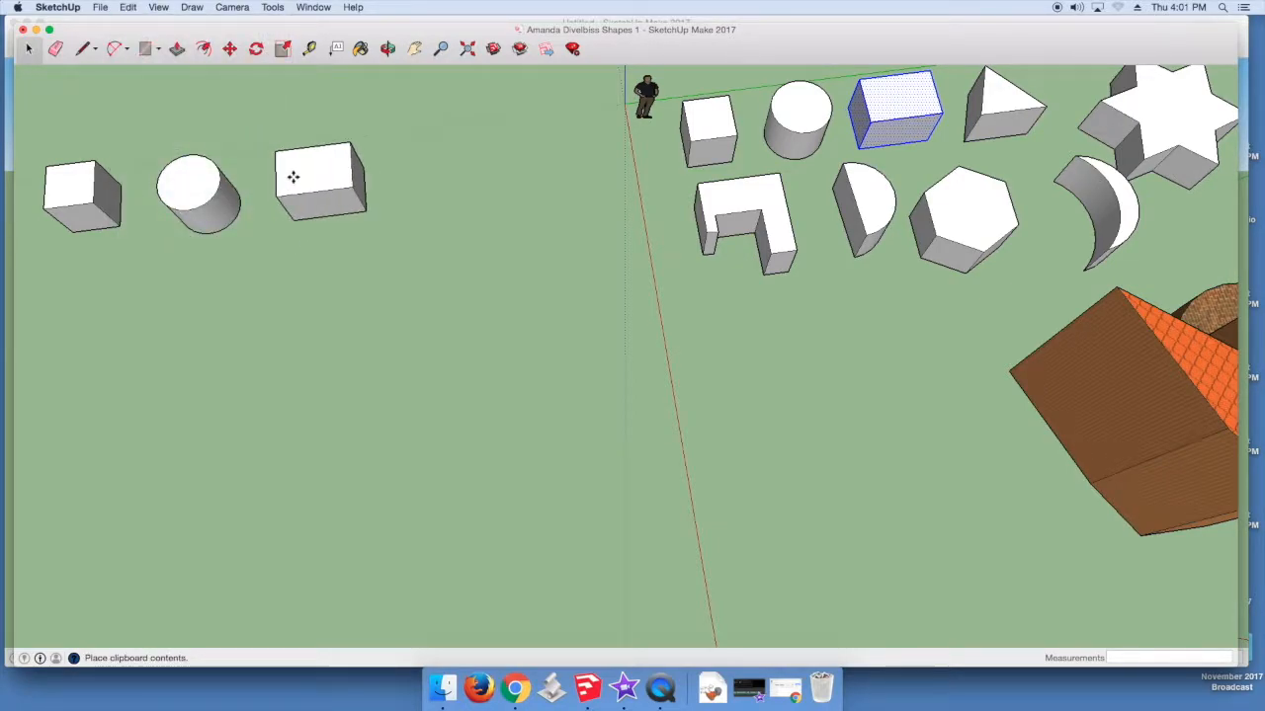
{"action": "left_click", "coordinate": [290, 174]}
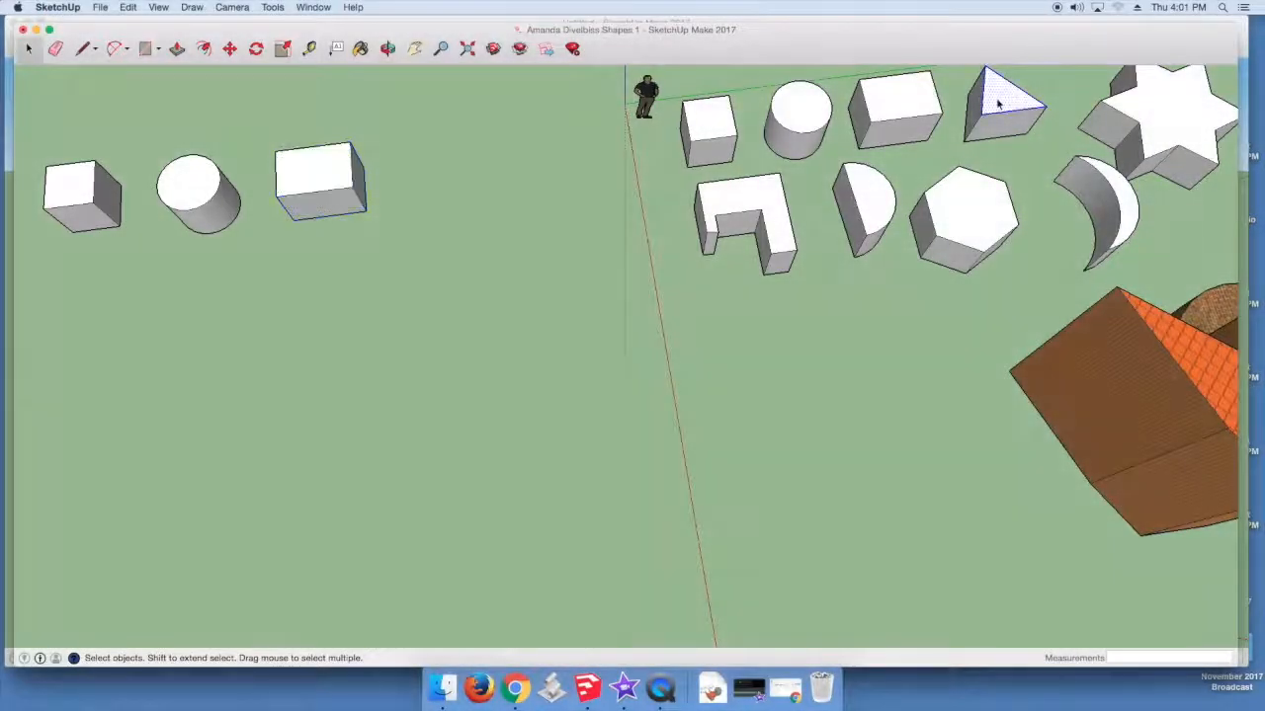
- Copy the whole triangular prism and paste the copy at the end of the new row, beside the pasted box
{"action": "triple_click", "coordinate": [997, 105]}
{"action": "key", "text": "super+c"}
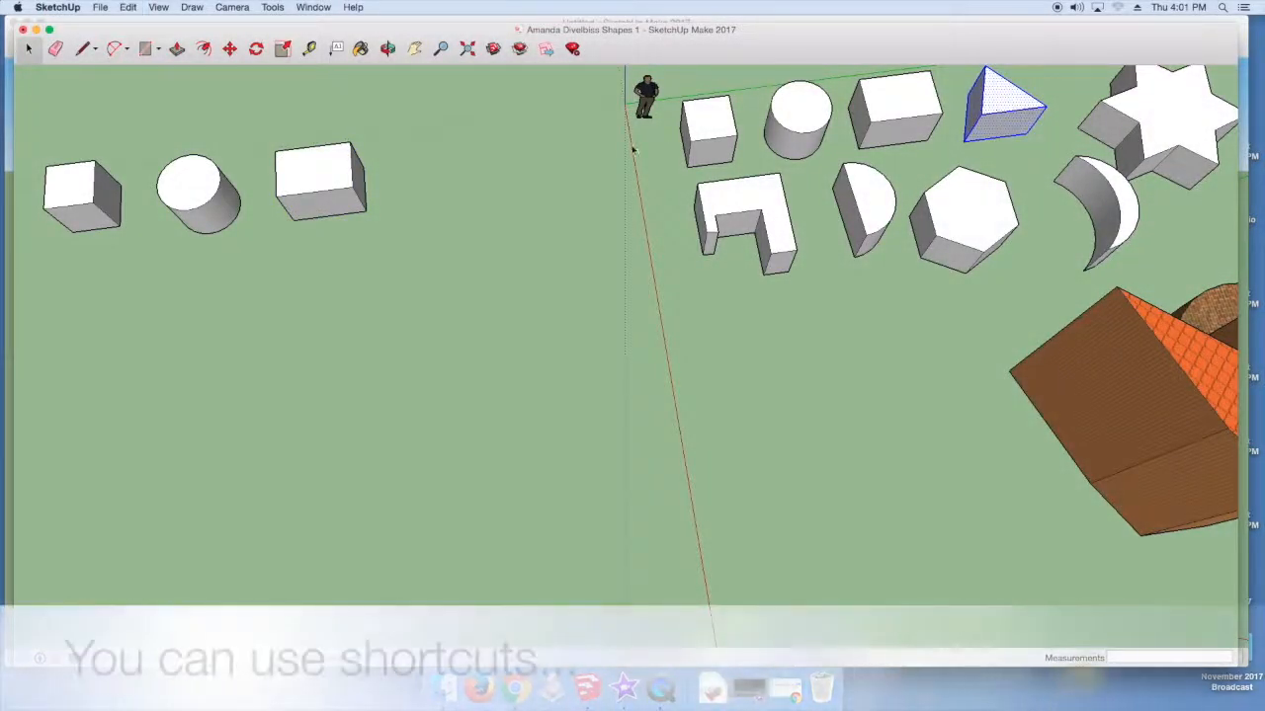
{"action": "key", "text": "super+v"}
{"action": "left_click", "coordinate": [401, 163]}
- Copy the whole six-pointed star and paste the copy below the pasted cube to start a second row
{"action": "key", "text": "space"}
{"action": "triple_click", "coordinate": [1143, 112]}
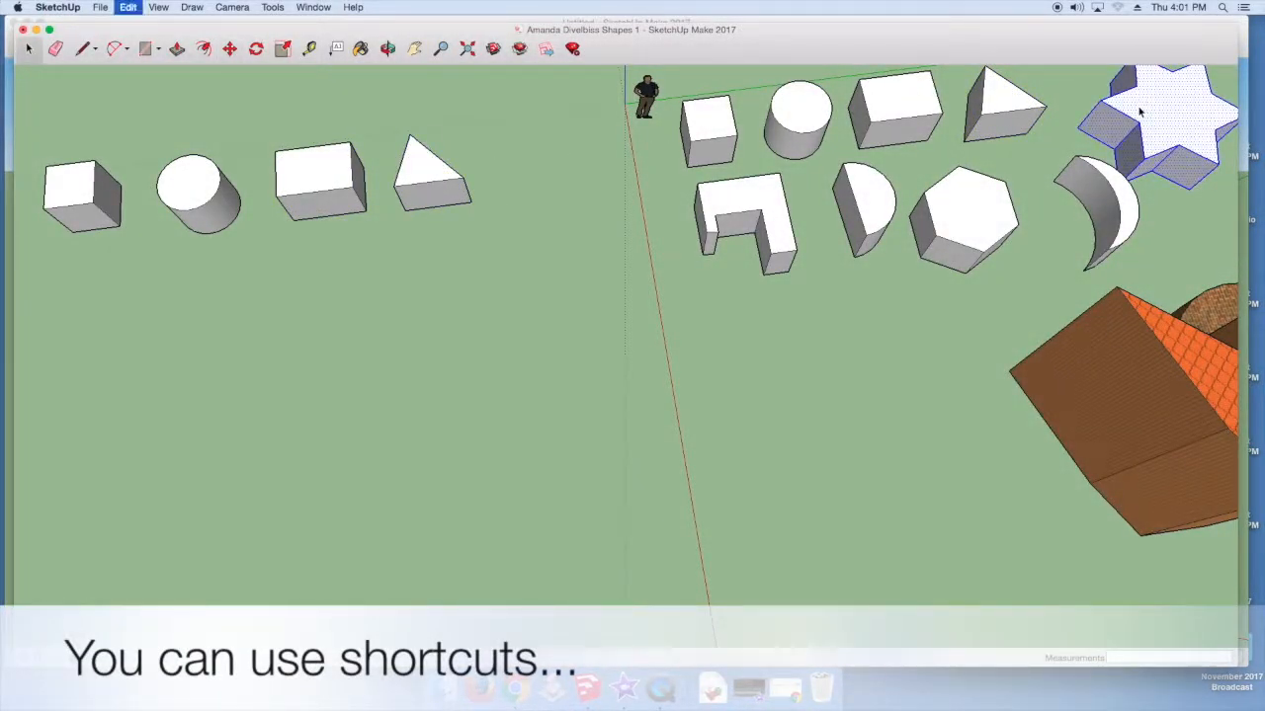
{"action": "key", "text": "super+c"}
{"action": "key", "text": "super+v"}
{"action": "left_click", "coordinate": [67, 295]}
- Copy the whole notched U-shaped block and paste the copy beside the pasted star
{"action": "triple_click", "coordinate": [762, 198]}
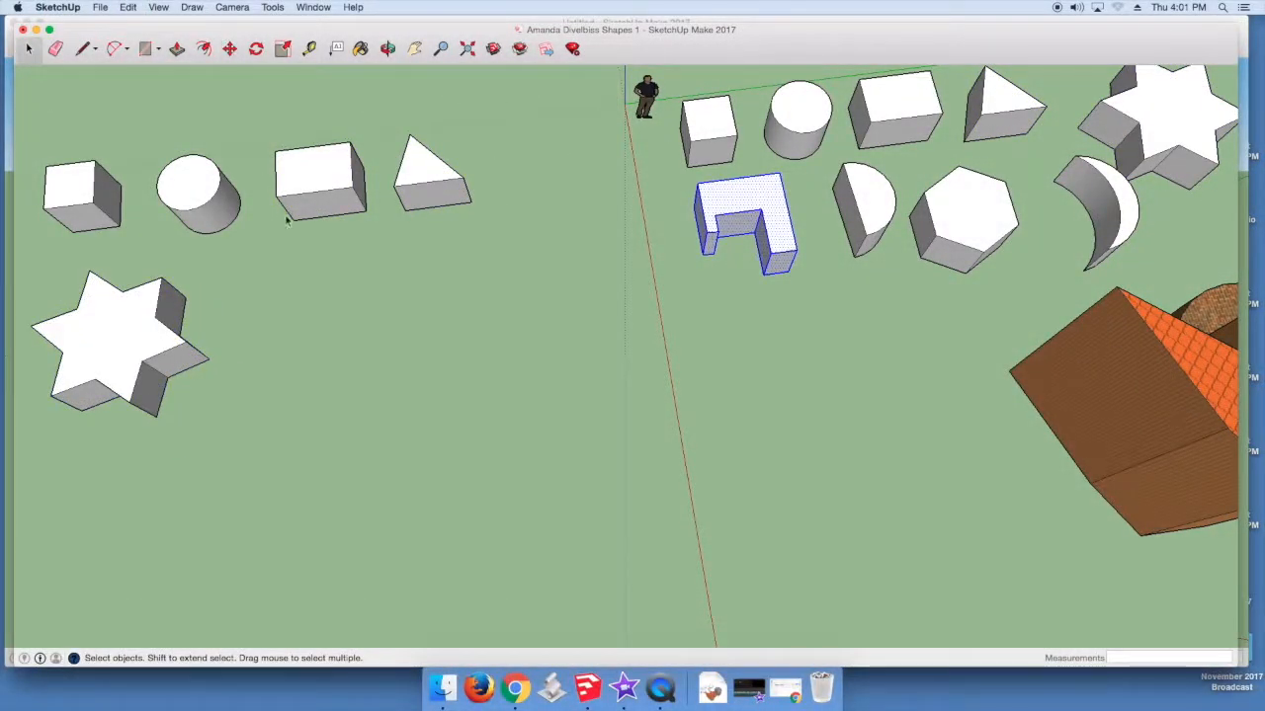
{"action": "left_click", "coordinate": [129, 7]}
{"action": "left_click", "coordinate": [138, 68]}
{"action": "left_click", "coordinate": [129, 7]}
{"action": "left_click", "coordinate": [139, 80]}
{"action": "left_click", "coordinate": [258, 302]}
- Copy the whole half-cylinder and paste the copy beside the pasted U-shaped block
{"action": "left_click", "coordinate": [32, 49]}
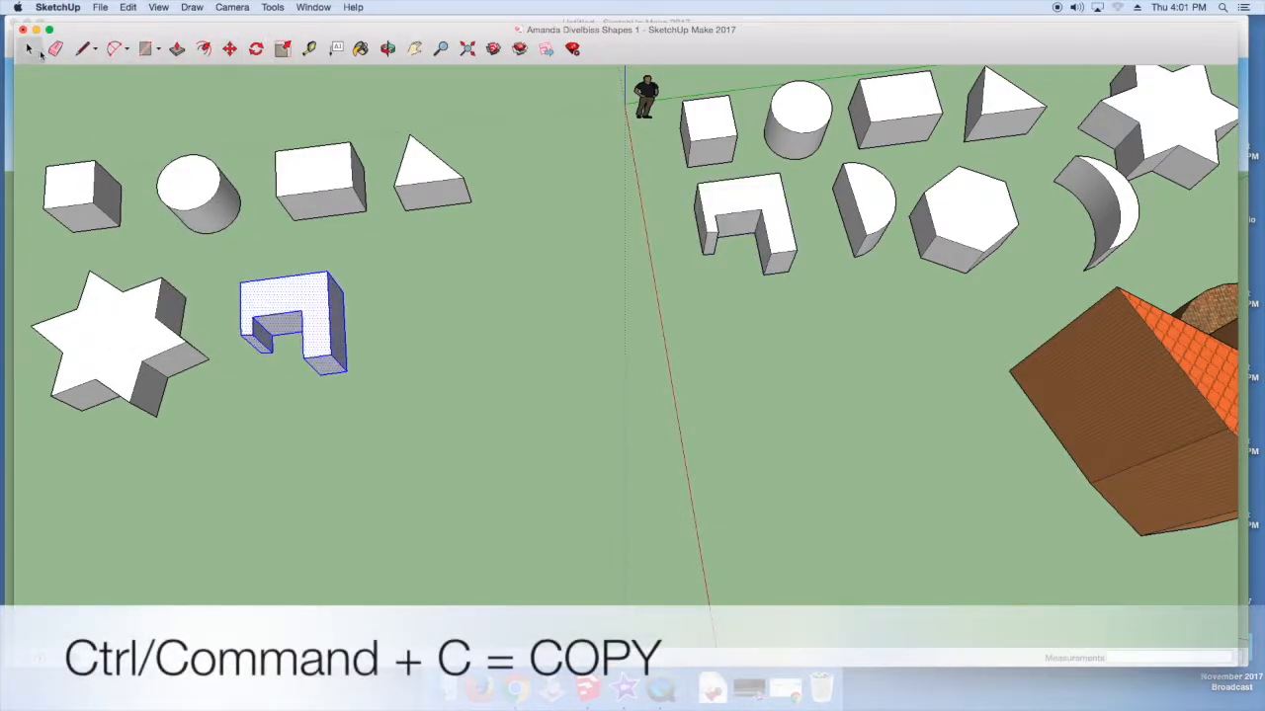
{"action": "triple_click", "coordinate": [863, 201]}
{"action": "key", "text": "super+c"}
{"action": "key", "text": "super+v"}
{"action": "left_click", "coordinate": [397, 293]}
- Copy the whole hexagonal prism and paste the copy beside the pasted half-cylinder, ending the second row
{"action": "left_click", "coordinate": [30, 50]}
{"action": "triple_click", "coordinate": [955, 210]}
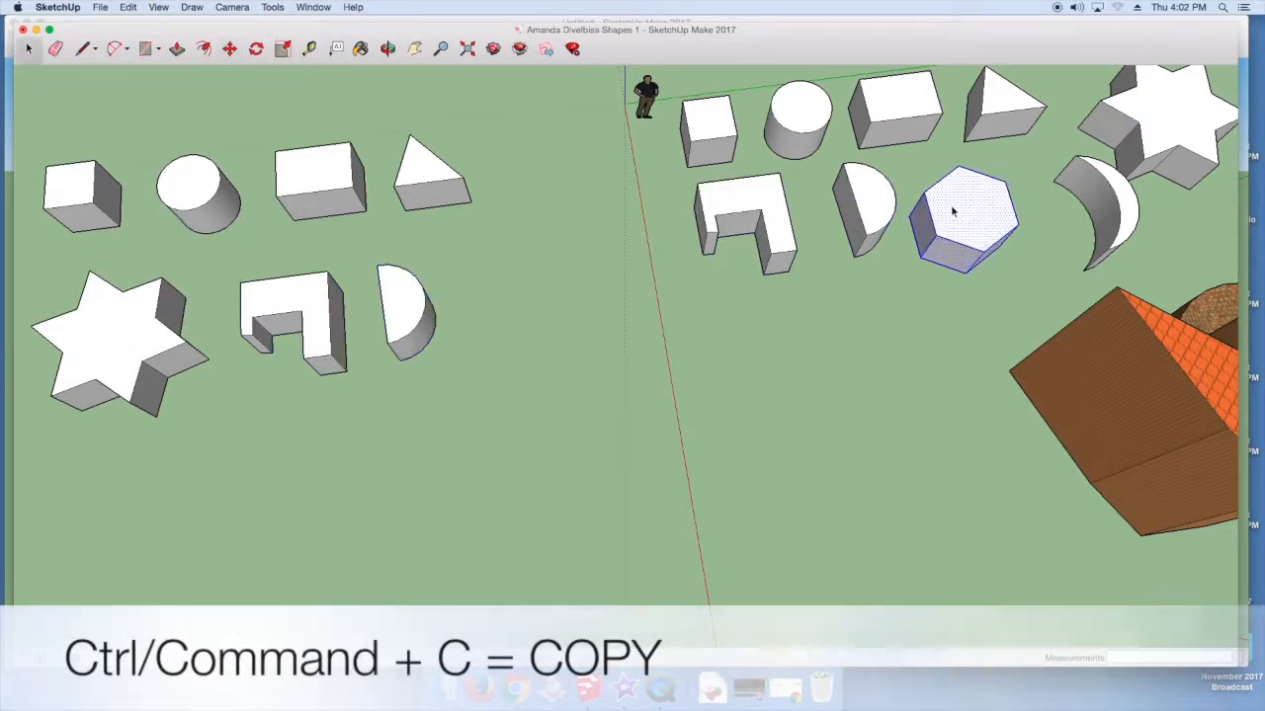
{"action": "key", "text": "super+c"}
{"action": "key", "text": "super+v"}
{"action": "left_click", "coordinate": [499, 272]}
- Copy the crescent and the textured combined shape, pasting both copies below the second row of the new quadrant
{"action": "left_click", "coordinate": [30, 49]}
{"action": "triple_click", "coordinate": [1097, 208]}
{"action": "key", "text": "super+c"}
{"action": "key", "text": "super+v"}
{"action": "left_click", "coordinate": [109, 497]}
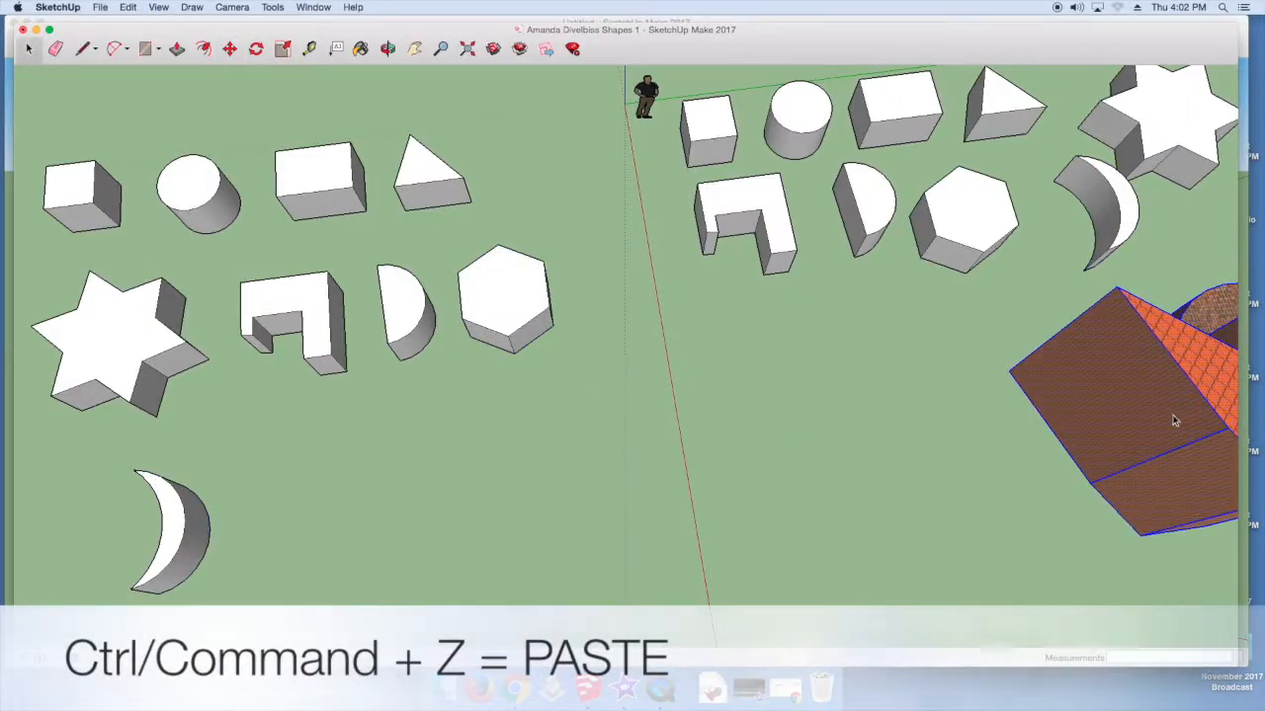
{"action": "key", "text": "super+c"}
{"action": "key", "text": "super+v"}
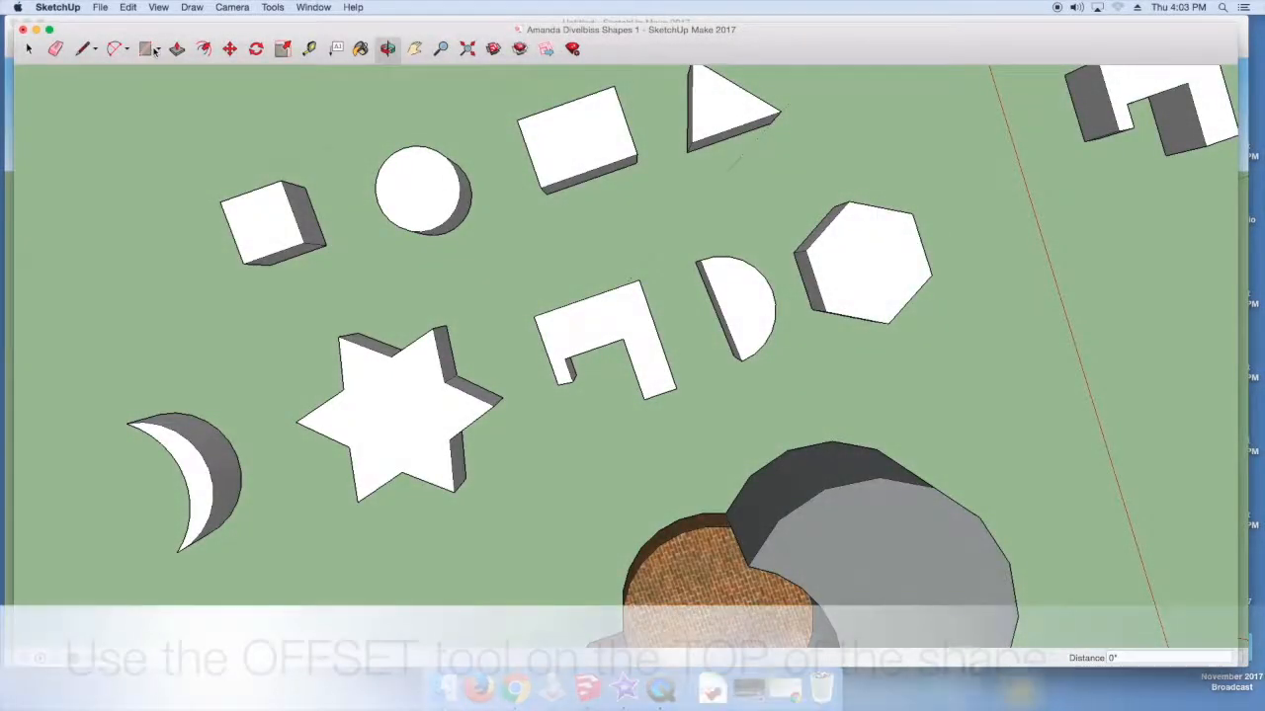
- Offset the copied cube's top face inward about 5 9/16" and push the inner square down to the bottom edge
{"action": "left_click", "coordinate": [252, 222]}
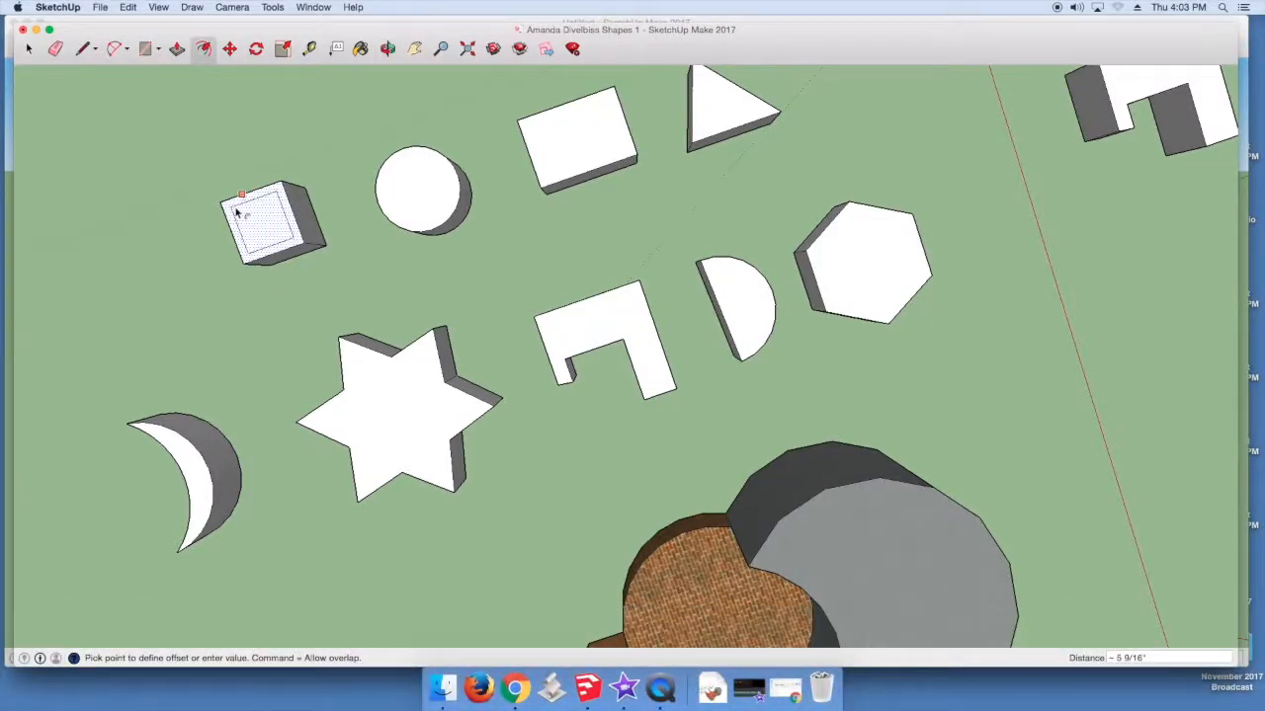
{"action": "left_click", "coordinate": [177, 49]}
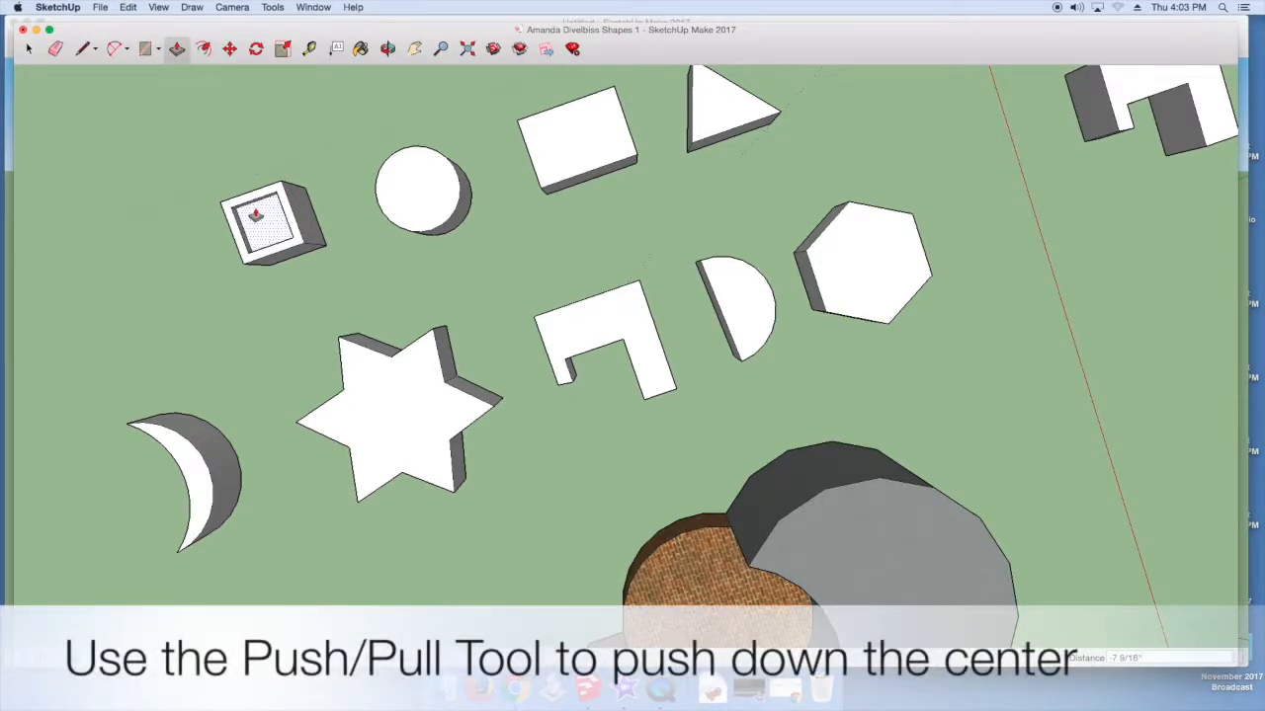
{"action": "left_click_drag", "start_coordinate": [268, 216], "coordinate": [294, 230]}
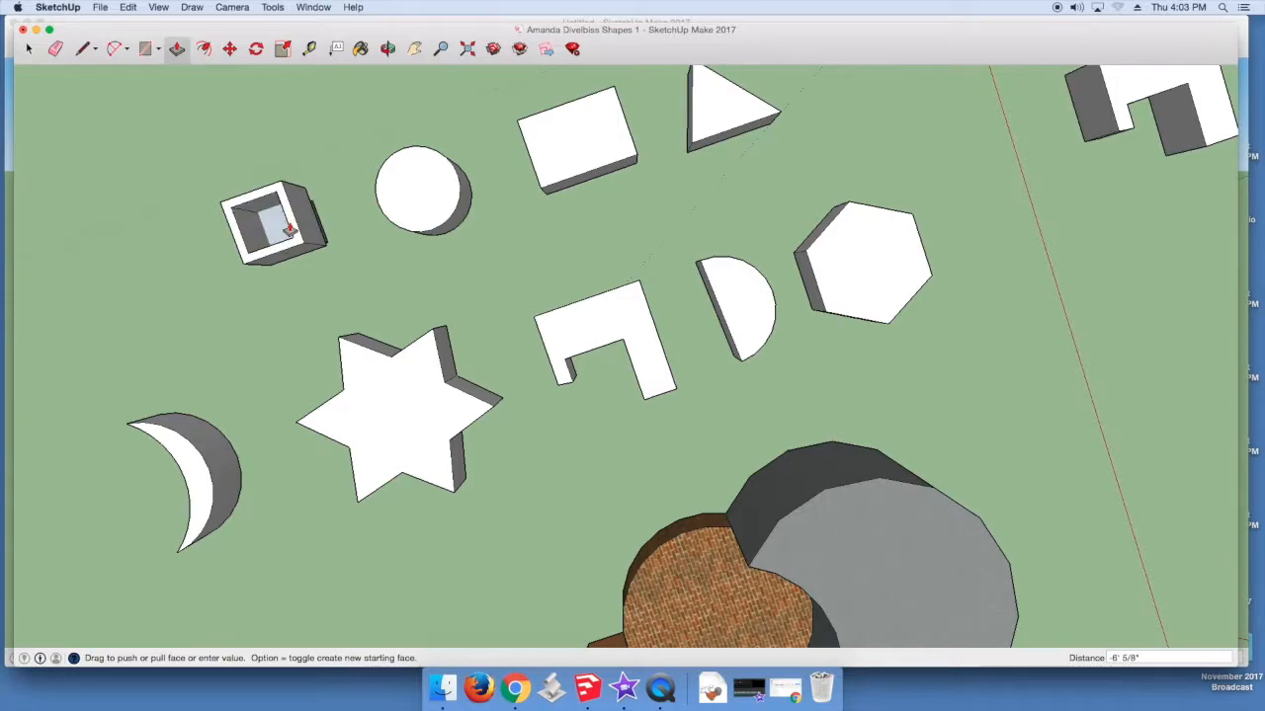
{"action": "left_click_drag", "start_coordinate": [290, 230], "coordinate": [280, 231]}
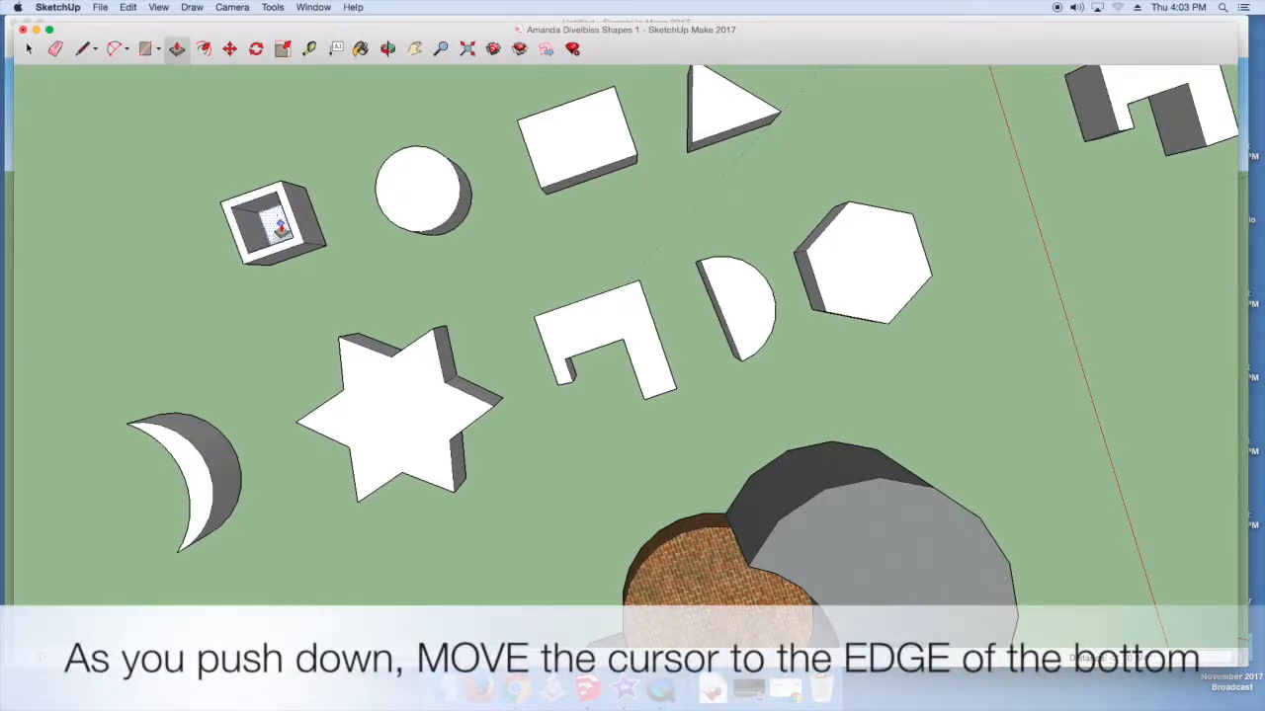
- Push the inner circle on the copied cylinder's top down 3' 10 3/4" to open it through the base
{"action": "left_click", "coordinate": [387, 48]}
{"action": "left_click_drag", "start_coordinate": [376, 132], "coordinate": [425, 598]}
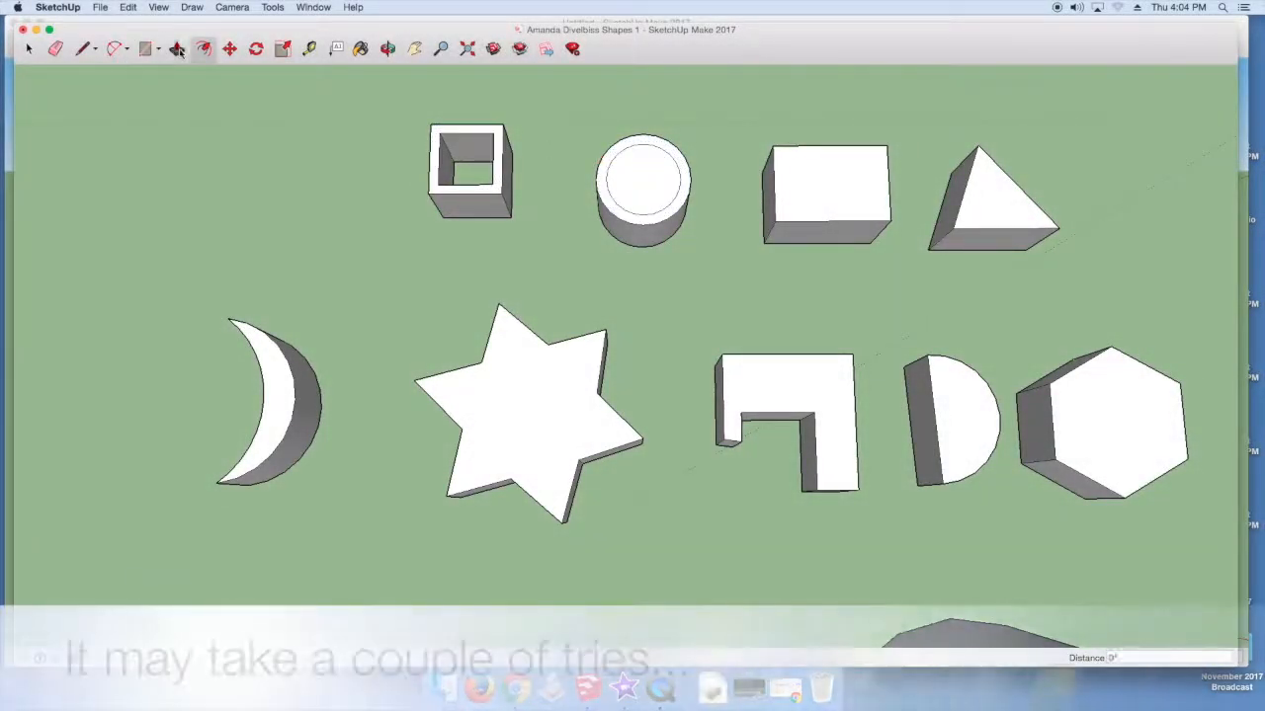
{"action": "left_click", "coordinate": [177, 48]}
{"action": "left_click", "coordinate": [638, 198]}
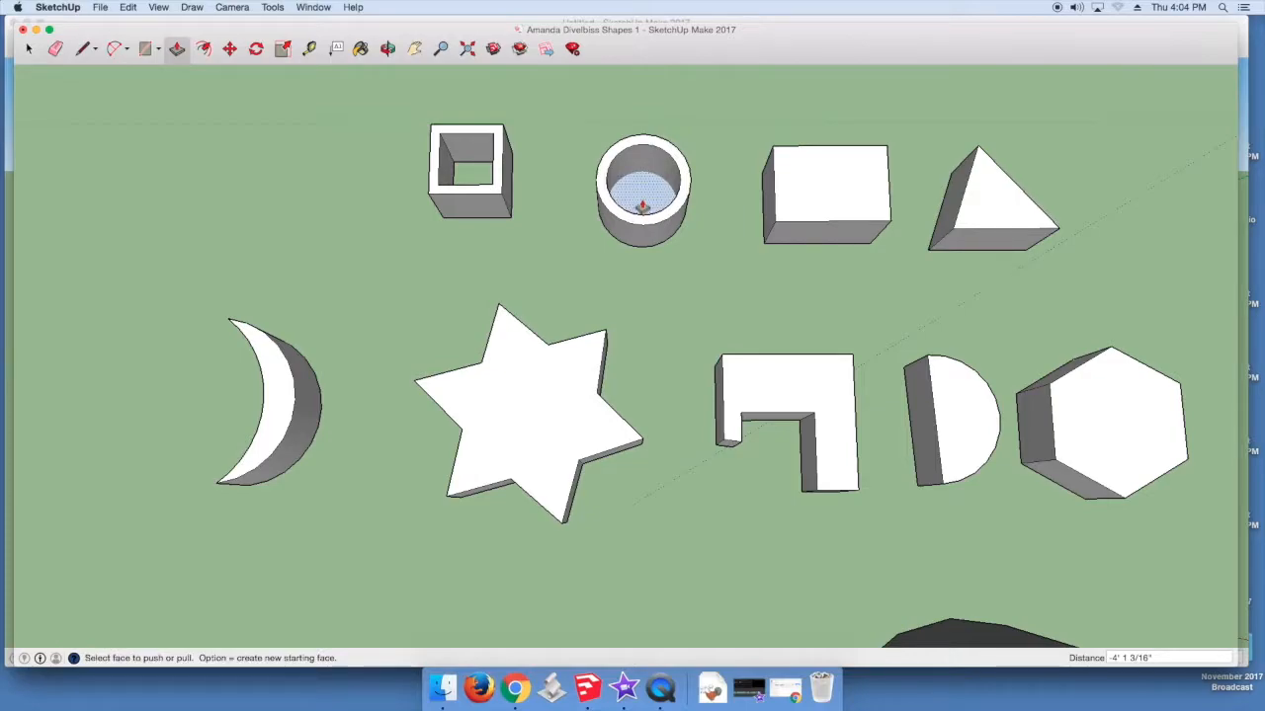
{"action": "middle_click_drag", "start_coordinate": [642, 206], "coordinate": [635, 145]}
{"action": "left_click_drag", "start_coordinate": [636, 145], "coordinate": [516, 483]}
{"action": "scroll", "coordinate": [442, 455], "scroll_direction": "up", "scroll_amount": 5}
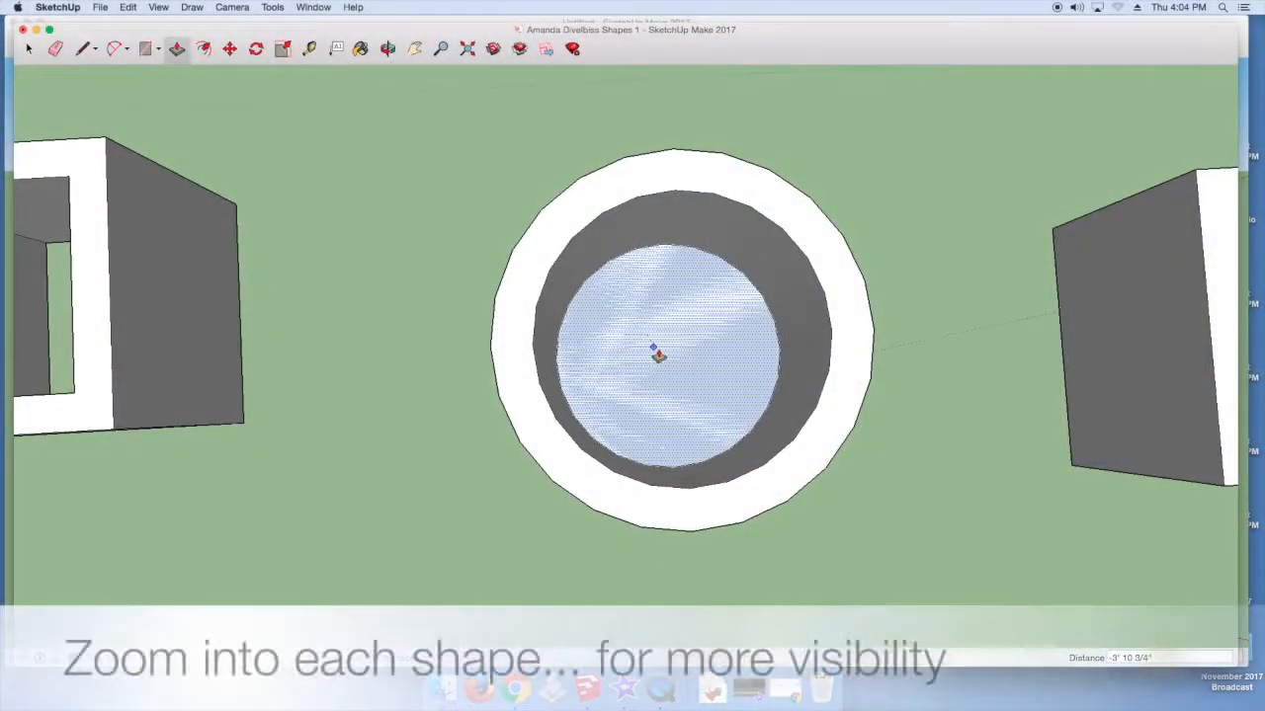
{"action": "key", "text": "Delete"}
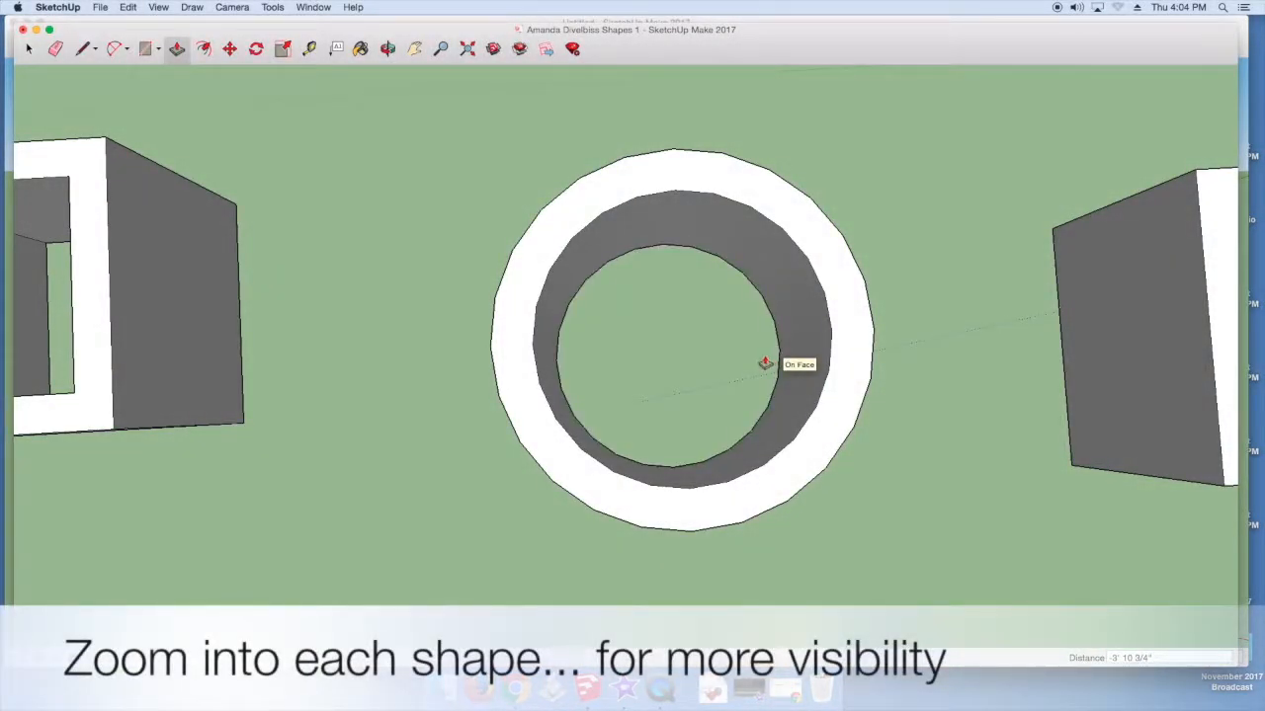
- Offset the copied box's top face inward about 5 1/4" and push the inner rectangle down 3' 10 3/4" through the base
{"action": "key", "text": "o"}
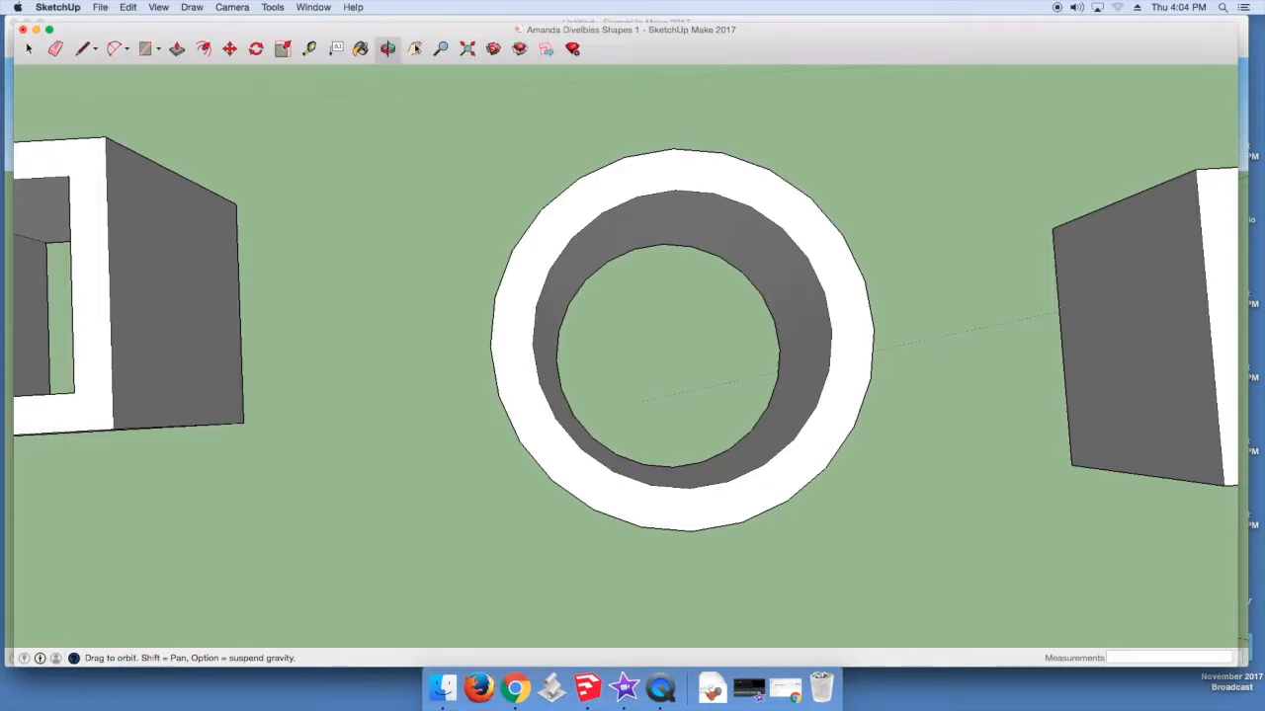
{"action": "left_click_drag", "start_coordinate": [597, 109], "coordinate": [508, 175]}
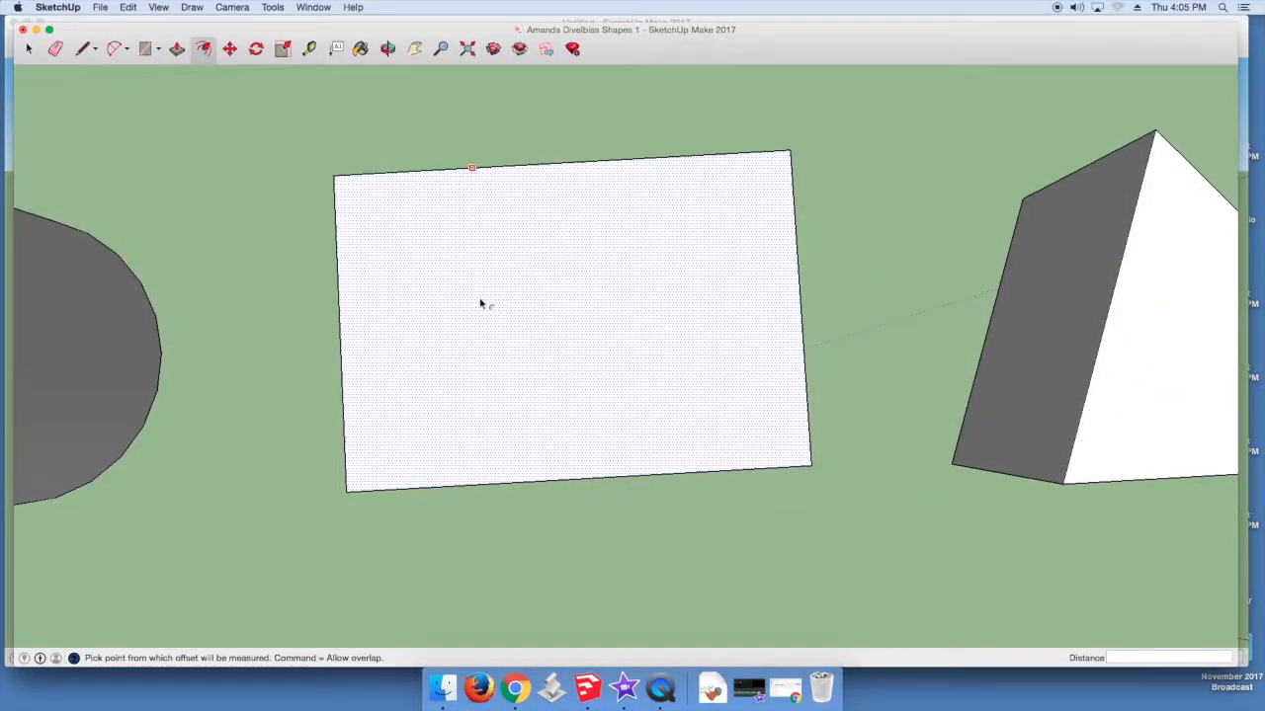
{"action": "left_click", "coordinate": [481, 304]}
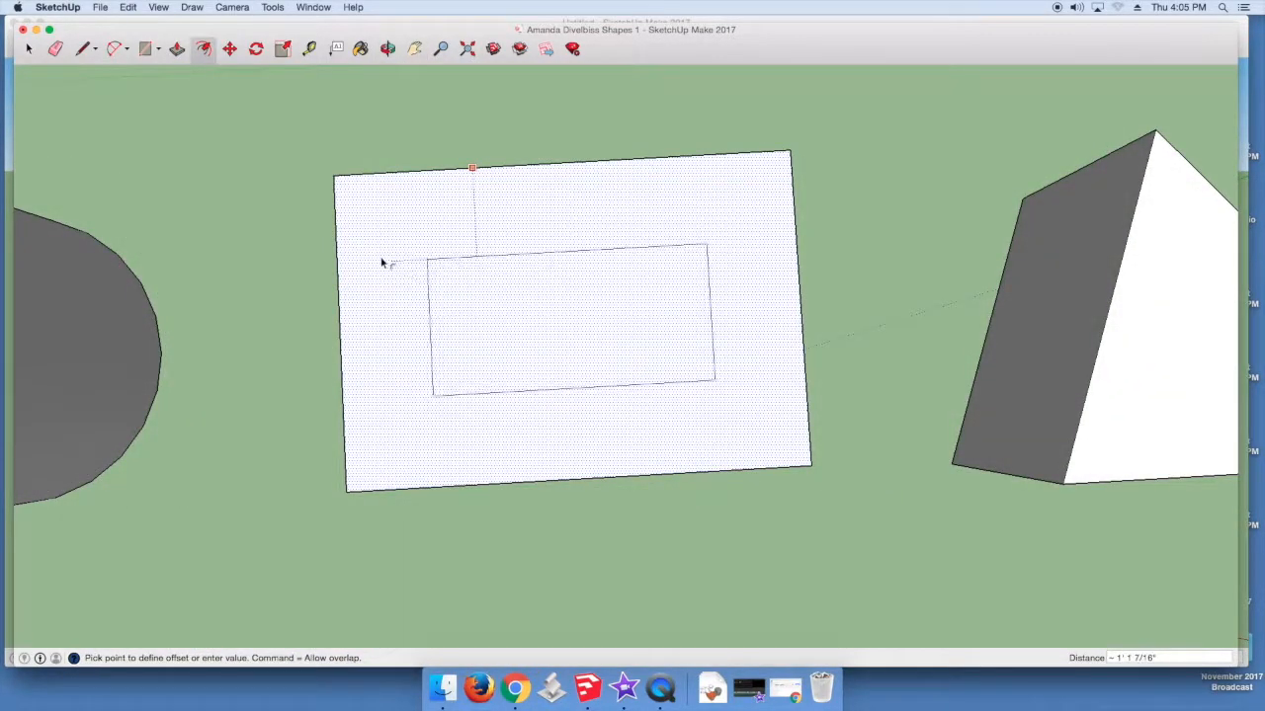
{"action": "left_click", "coordinate": [290, 217]}
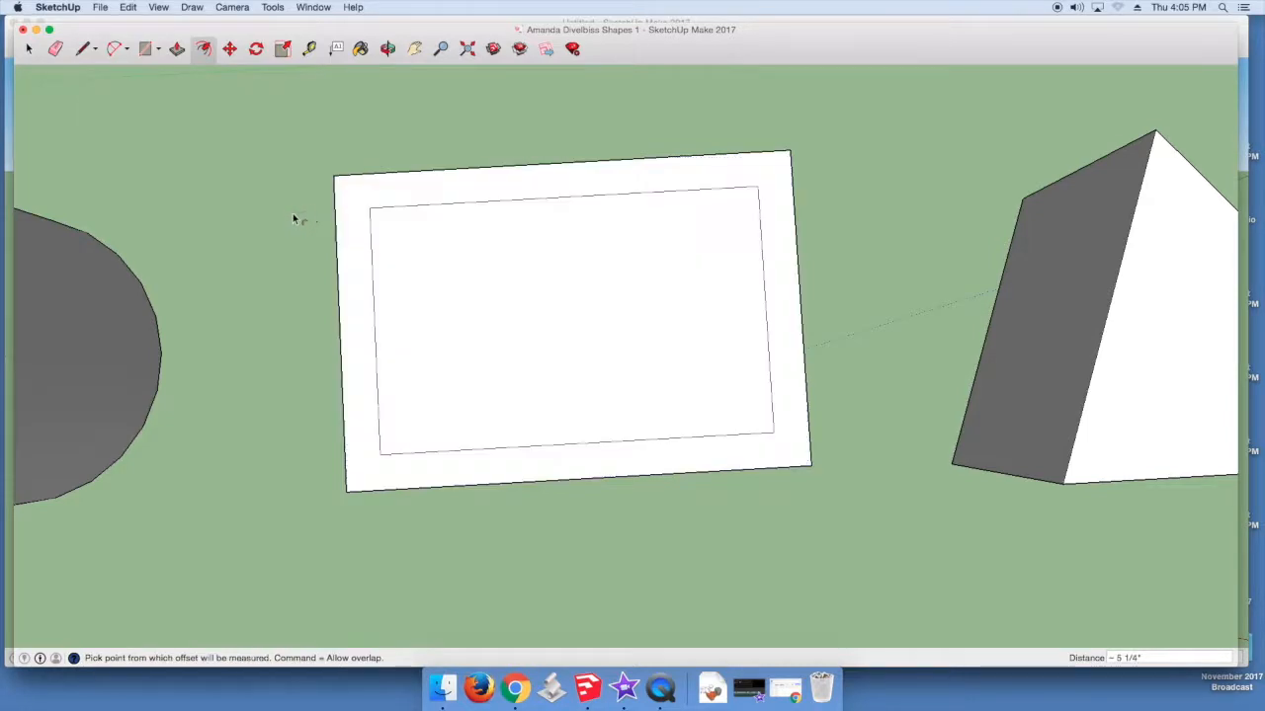
{"action": "left_click", "coordinate": [465, 277]}
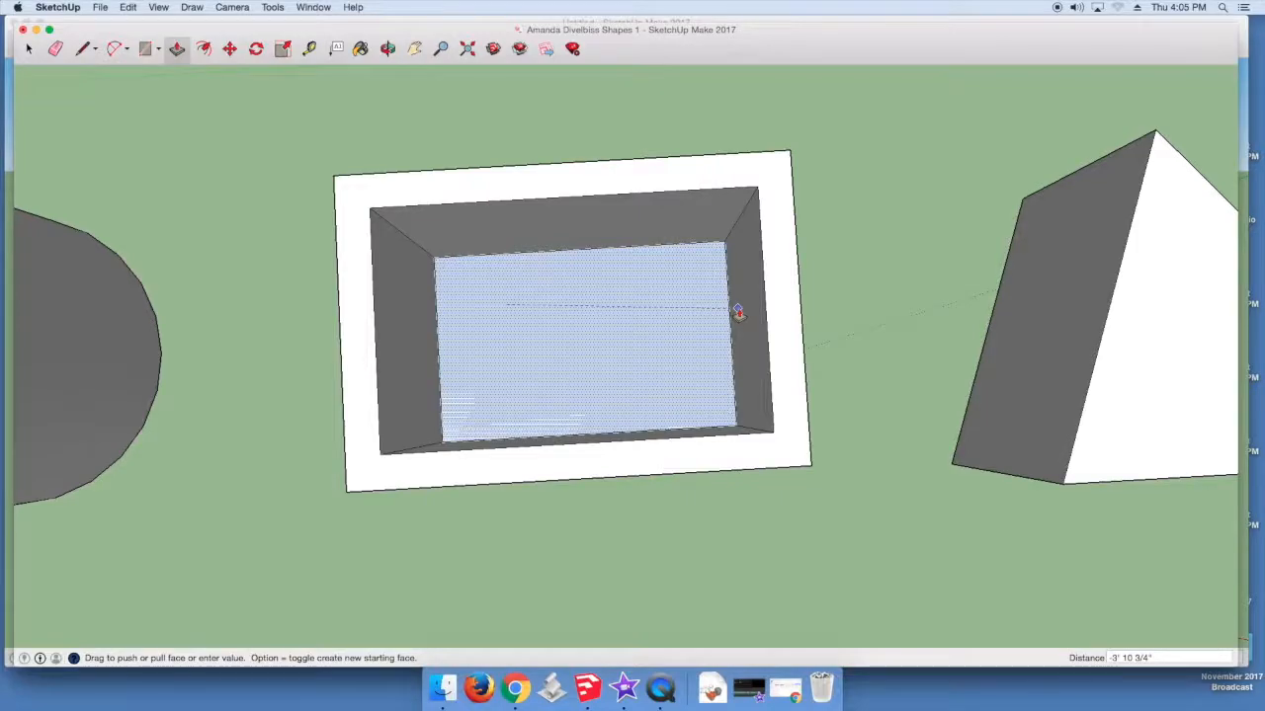
{"action": "left_click", "coordinate": [737, 312]}
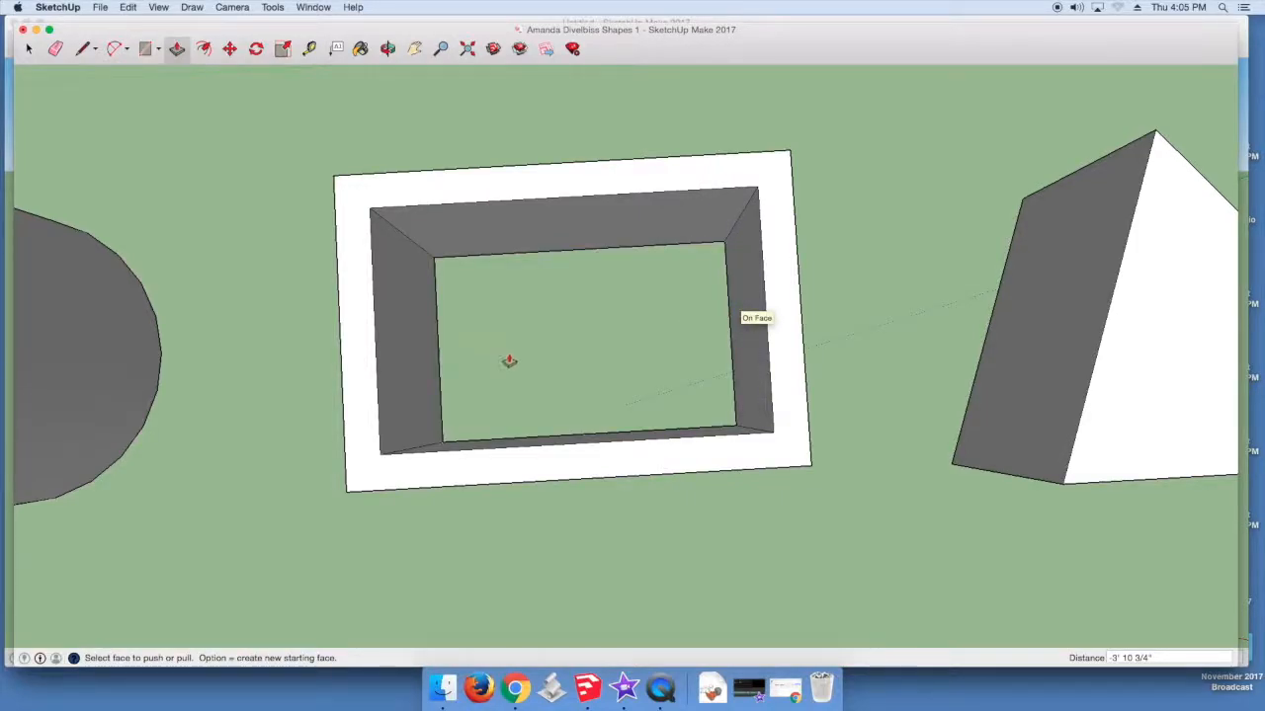
- Offset the top faces of the copied crescent, star, hook-shaped block, half-cylinder and hexagon inward to outline even walls
{"action": "left_click", "coordinate": [388, 49]}
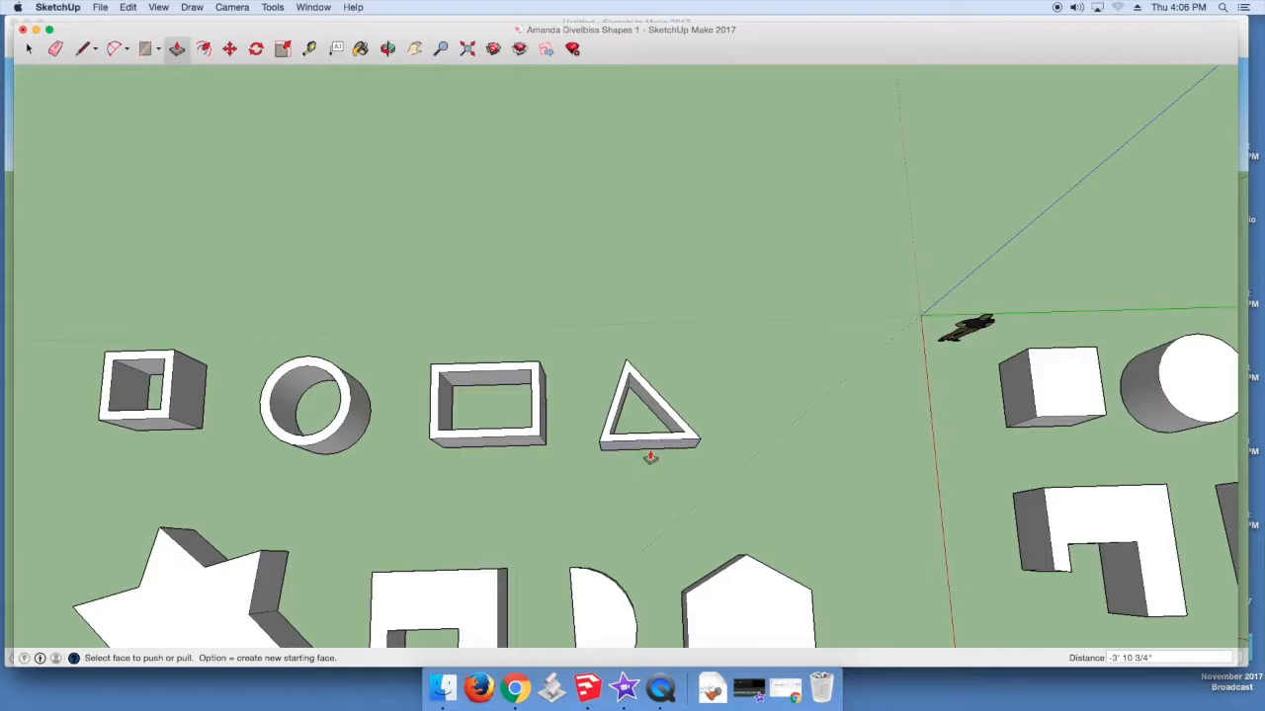
{"action": "left_click", "coordinate": [389, 49]}
{"action": "mouse_move", "coordinate": [465, 240]}
{"action": "left_mouse_down"}
{"action": "mouse_move", "coordinate": [537, 259]}
{"action": "mouse_move", "coordinate": [439, 316]}
{"action": "mouse_move", "coordinate": [484, 229]}
{"action": "left_mouse_up"}
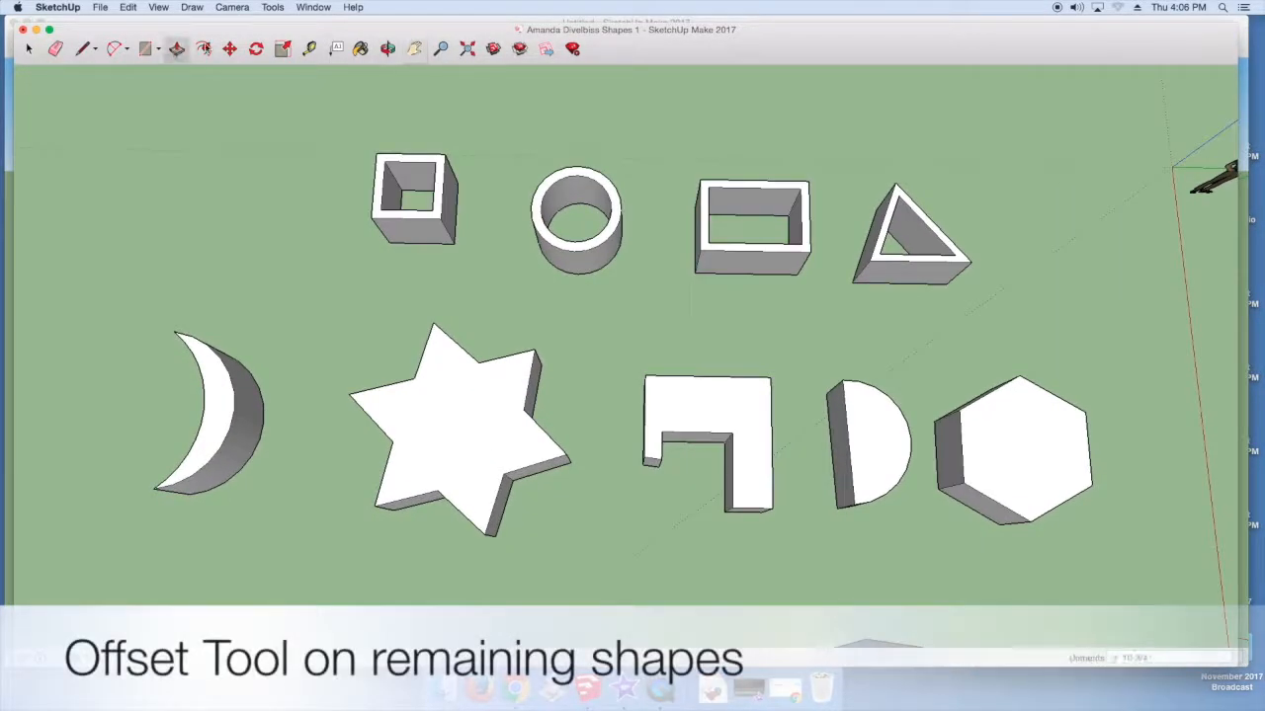
{"action": "left_click", "coordinate": [203, 48]}
{"action": "double_click", "coordinate": [208, 373]}
{"action": "double_click", "coordinate": [666, 423]}
{"action": "double_click", "coordinate": [859, 435]}
{"action": "double_click", "coordinate": [1008, 450]}
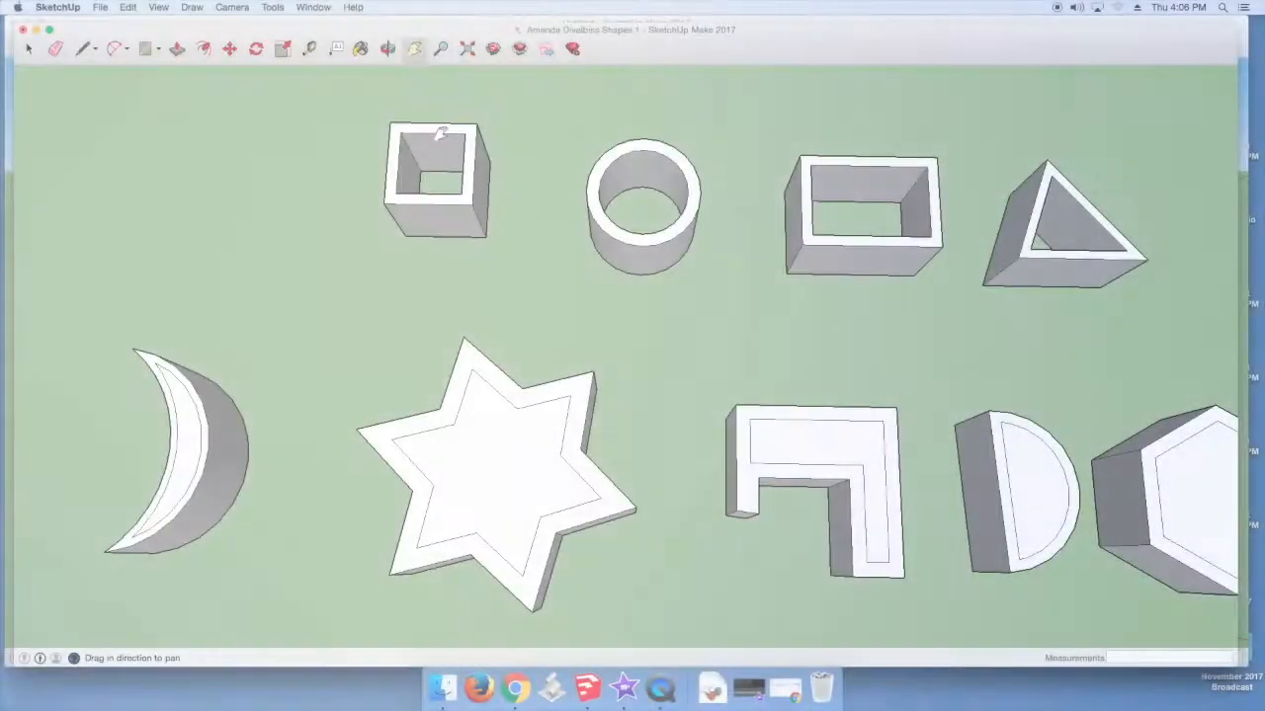
- Push the inner faces of the copied crescent, star and hook-shaped block down 3' 10 3/4" through their bases
{"action": "left_click_drag", "start_coordinate": [471, 271], "coordinate": [608, 166]}
{"action": "left_click", "coordinate": [178, 48]}
{"action": "left_click_drag", "start_coordinate": [297, 246], "coordinate": [231, 353]}
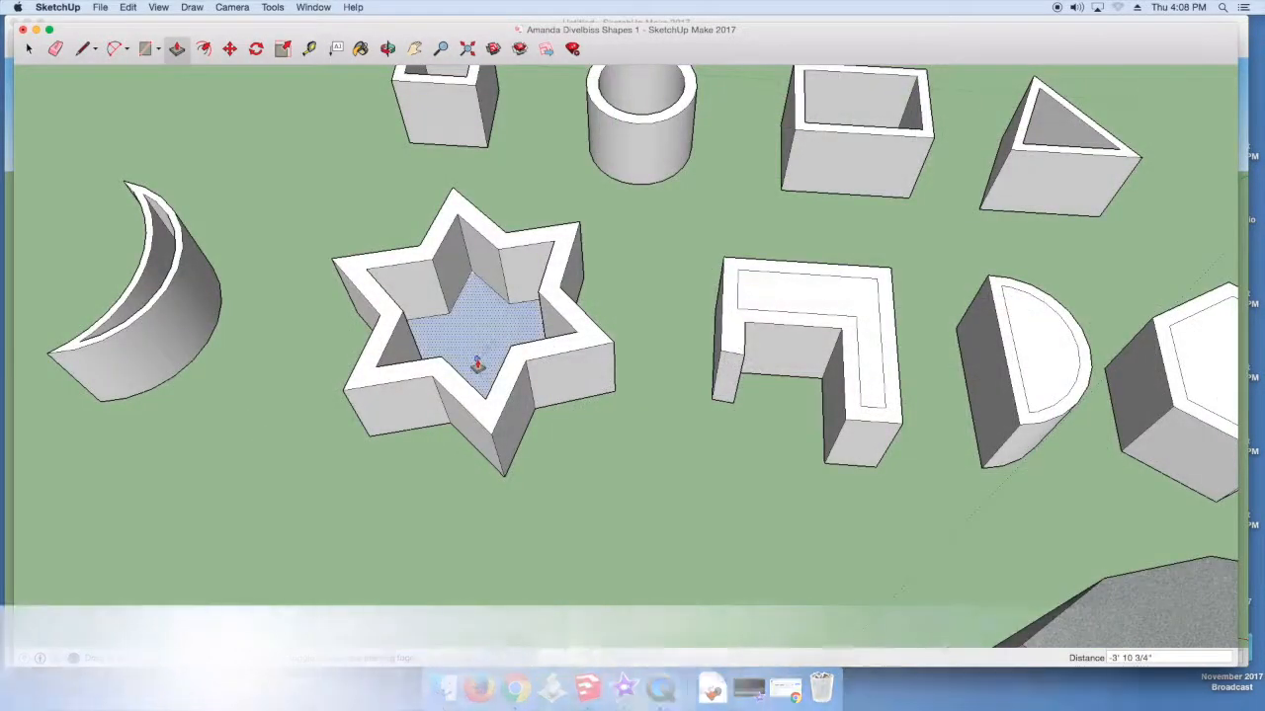
{"action": "left_click_drag", "start_coordinate": [477, 366], "coordinate": [485, 362]}
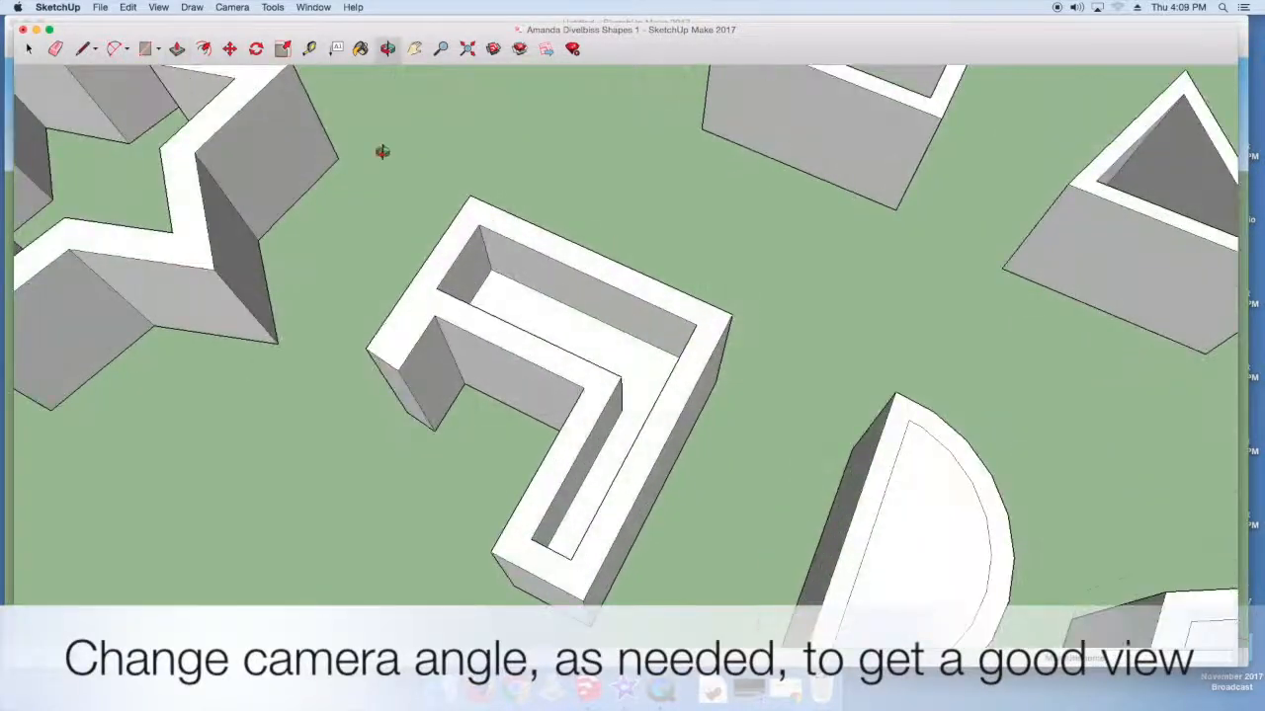
{"action": "left_click", "coordinate": [566, 341]}
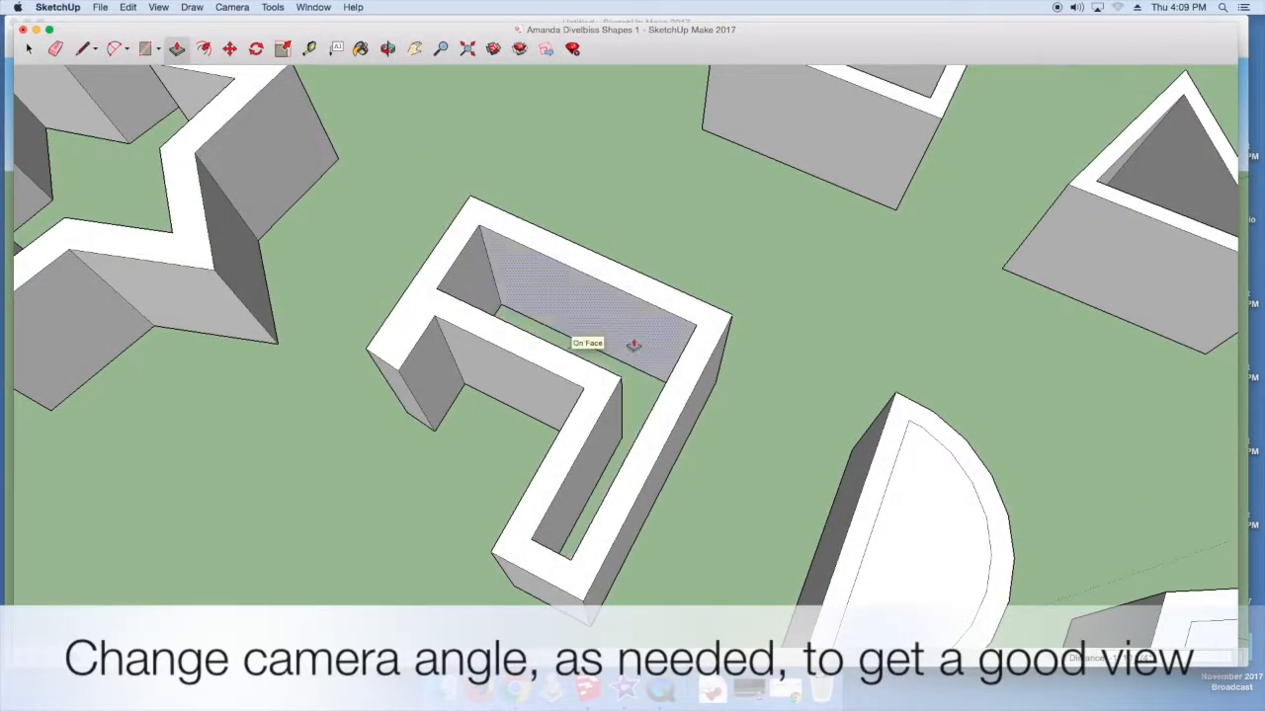
- Push the inner faces of the copied half-cylinder and hexagon down through their bases
{"action": "scroll", "coordinate": [807, 379], "scroll_direction": "down", "scroll_amount": 5}
{"action": "left_click", "coordinate": [415, 48]}
{"action": "left_click_drag", "start_coordinate": [770, 386], "coordinate": [375, 284]}
{"action": "left_click", "coordinate": [177, 48]}
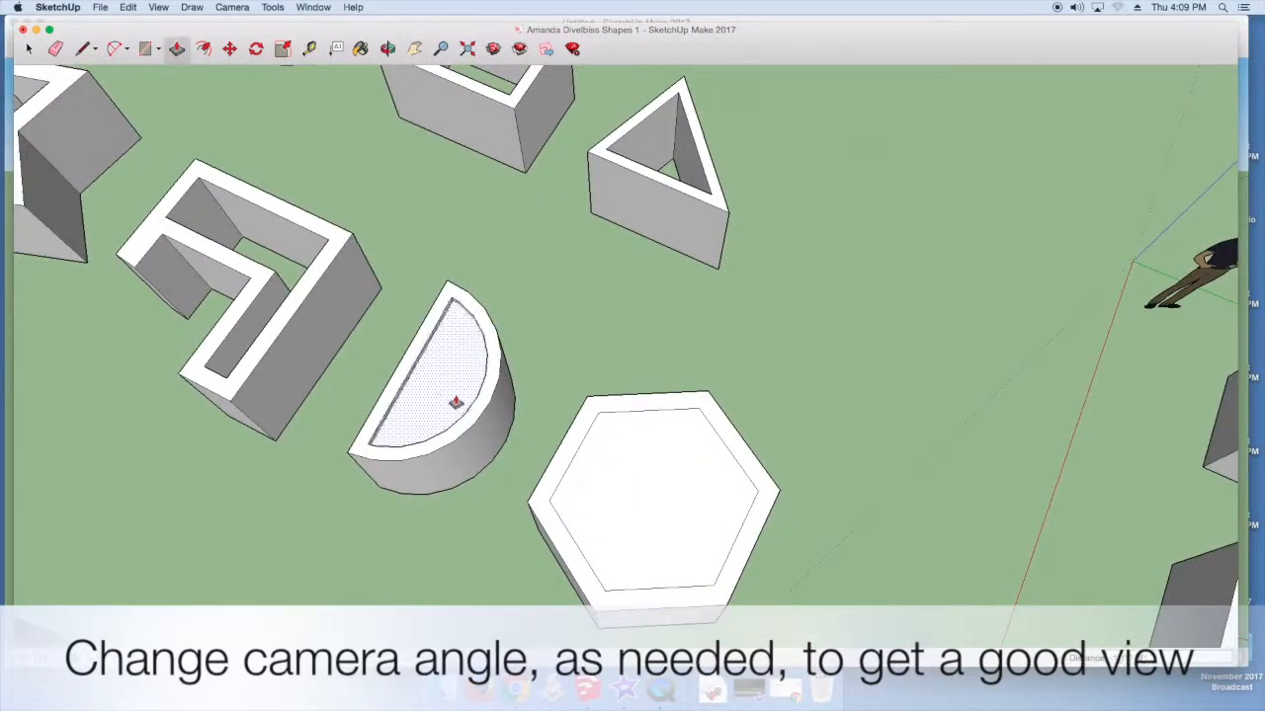
{"action": "left_click_drag", "start_coordinate": [433, 393], "coordinate": [432, 424]}
{"action": "left_click_drag", "start_coordinate": [628, 466], "coordinate": [572, 512]}
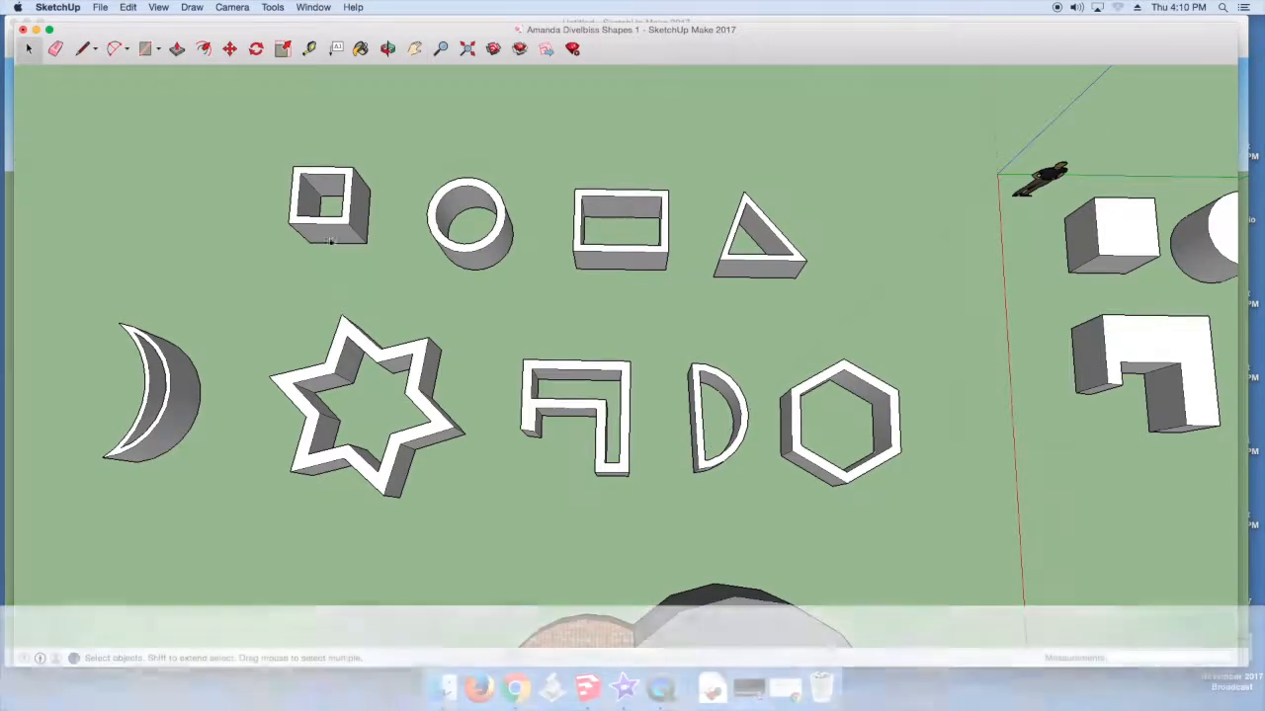
- Select the whole hollow cube and rotate it about its front face so it tilts sideways
{"action": "left_click", "coordinate": [330, 237]}
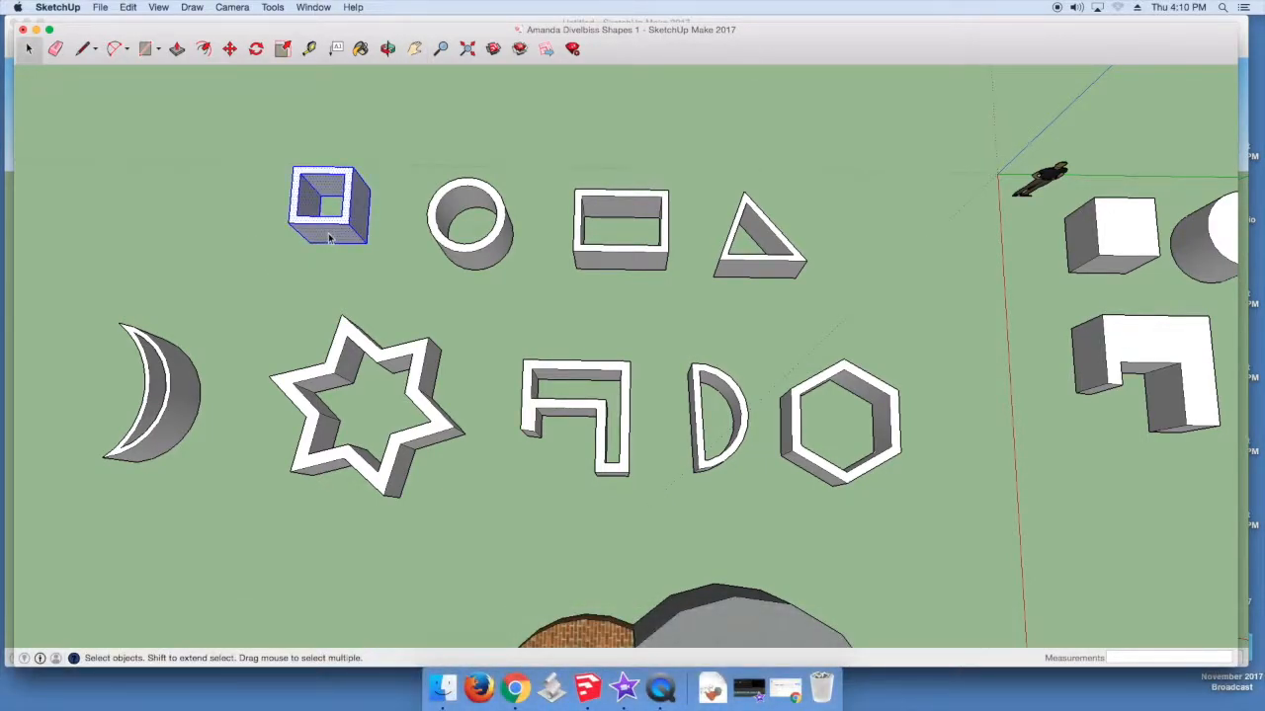
{"action": "left_click", "coordinate": [255, 51]}
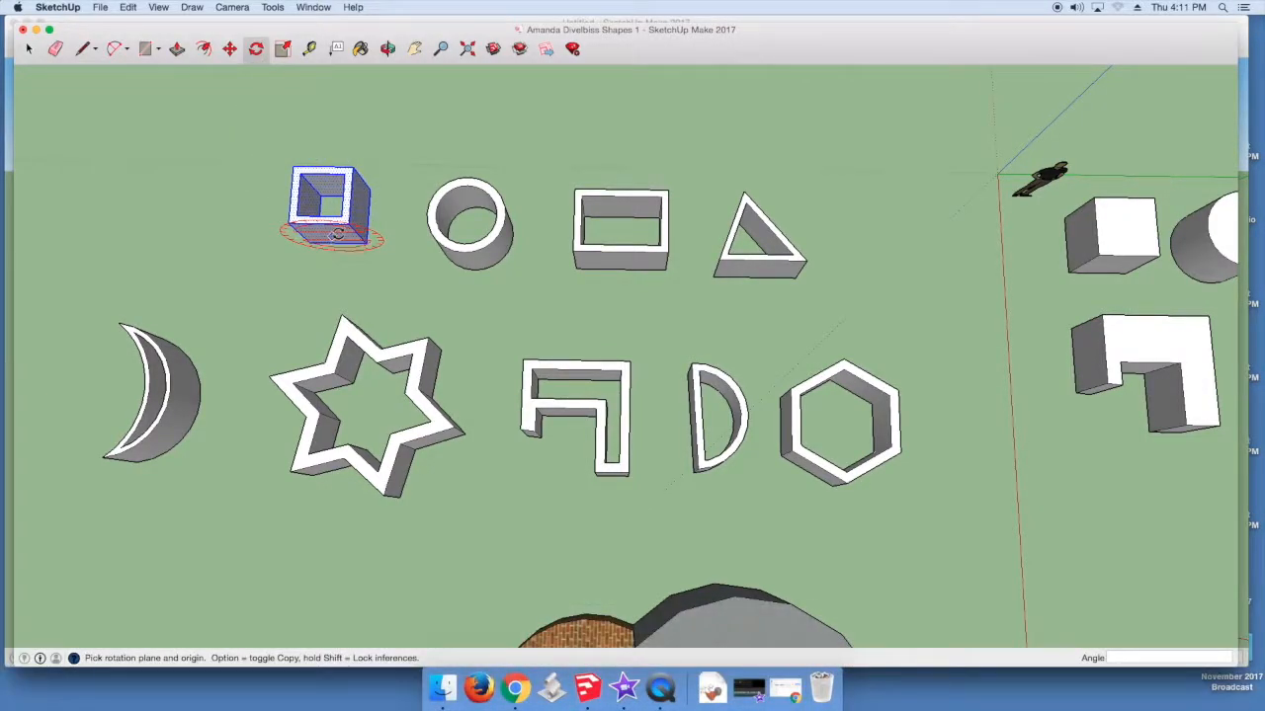
{"action": "left_click", "coordinate": [388, 47]}
{"action": "mouse_move", "coordinate": [385, 188]}
{"action": "left_mouse_down"}
{"action": "mouse_move", "coordinate": [387, 226]}
{"action": "mouse_move", "coordinate": [423, 113]}
{"action": "mouse_move", "coordinate": [339, 290]}
{"action": "mouse_move", "coordinate": [397, 195]}
{"action": "left_mouse_up"}
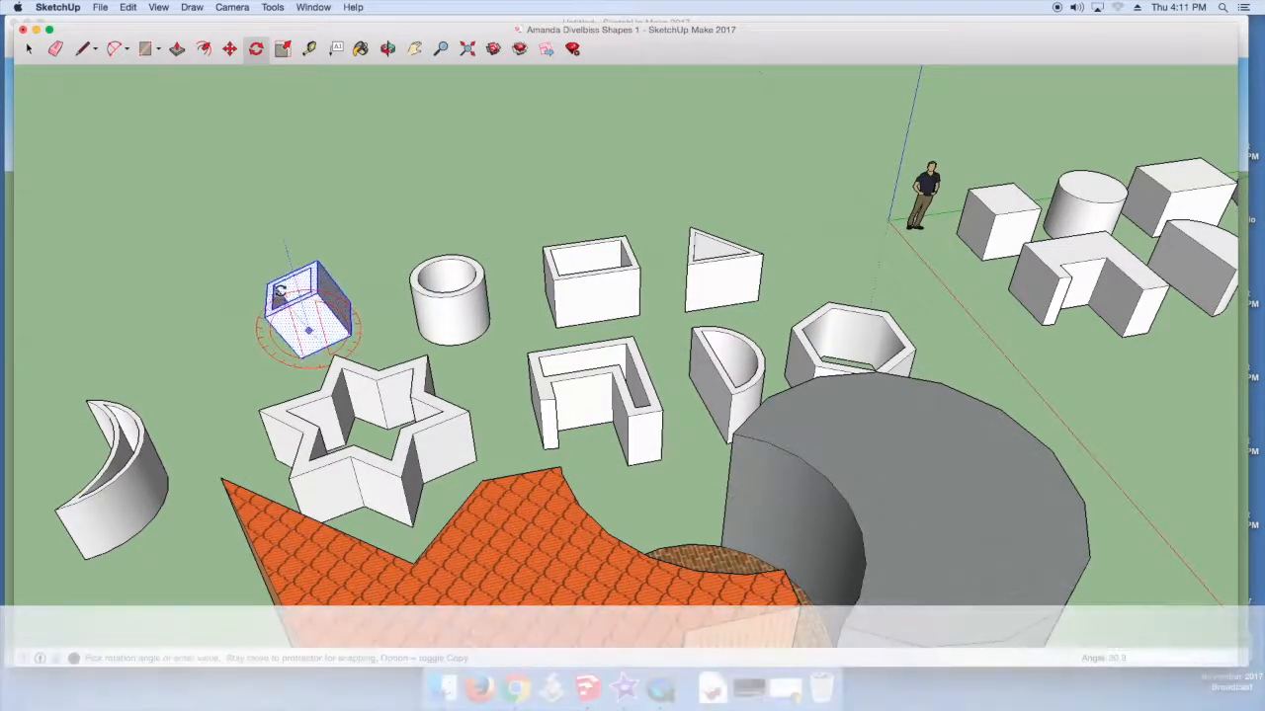
{"action": "left_click", "coordinate": [227, 290]}
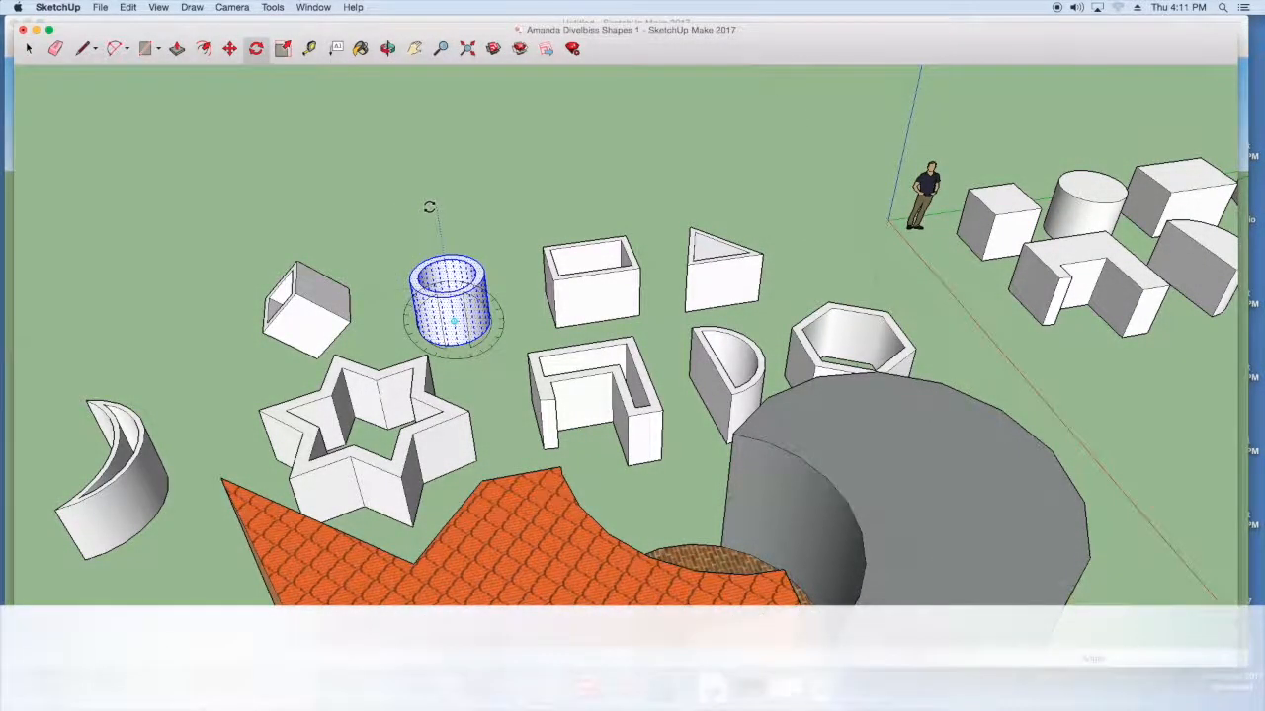
- Tilt the hollow cylinder, box and triangular prism sideways, rotating each one about its front side
{"action": "left_click", "coordinate": [430, 207]}
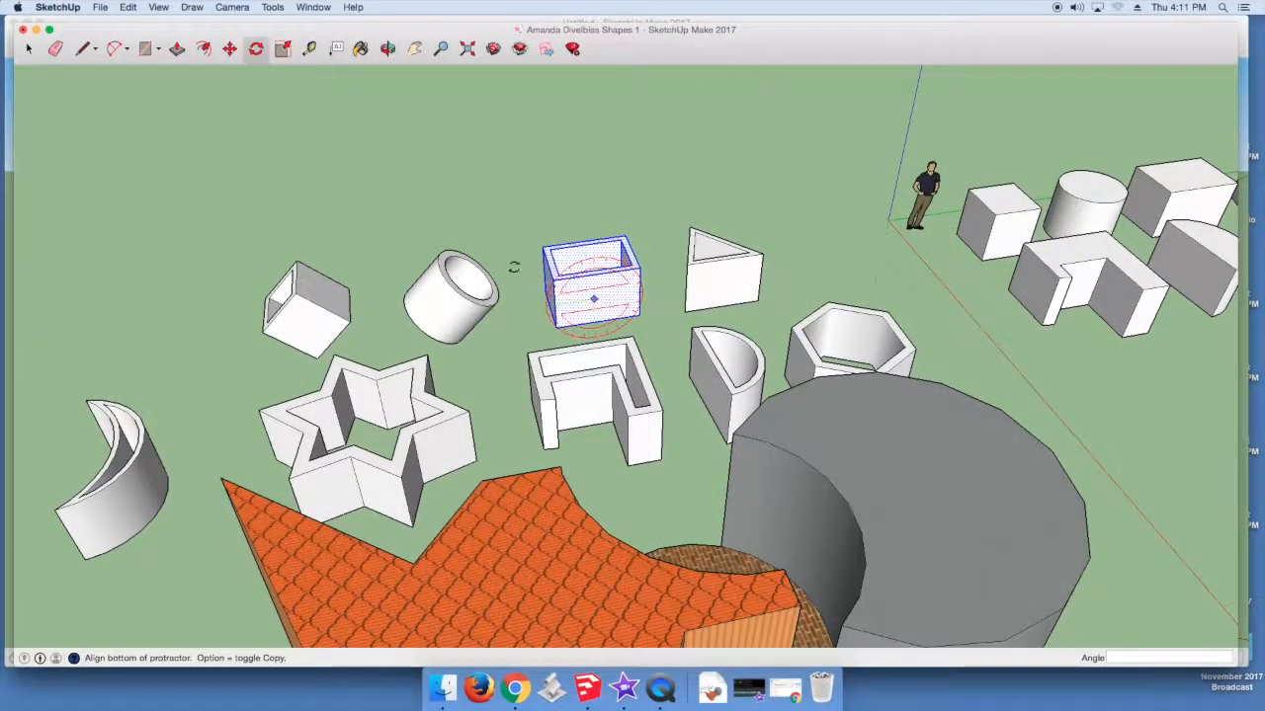
{"action": "left_click", "coordinate": [514, 267]}
{"action": "left_click", "coordinate": [642, 257]}
{"action": "left_click", "coordinate": [29, 49]}
{"action": "triple_click", "coordinate": [724, 283]}
{"action": "left_click", "coordinate": [723, 234]}
- Select the whole hollow crescent and rotate it onto its side
{"action": "triple_click", "coordinate": [135, 448]}
{"action": "left_click", "coordinate": [256, 49]}
{"action": "left_click", "coordinate": [121, 516]}
{"action": "left_click", "coordinate": [181, 484]}
{"action": "left_click", "coordinate": [178, 375]}
- Select the whole hollow star and rotate it so it stands on edge
{"action": "left_click", "coordinate": [28, 48]}
{"action": "triple_click", "coordinate": [305, 462]}
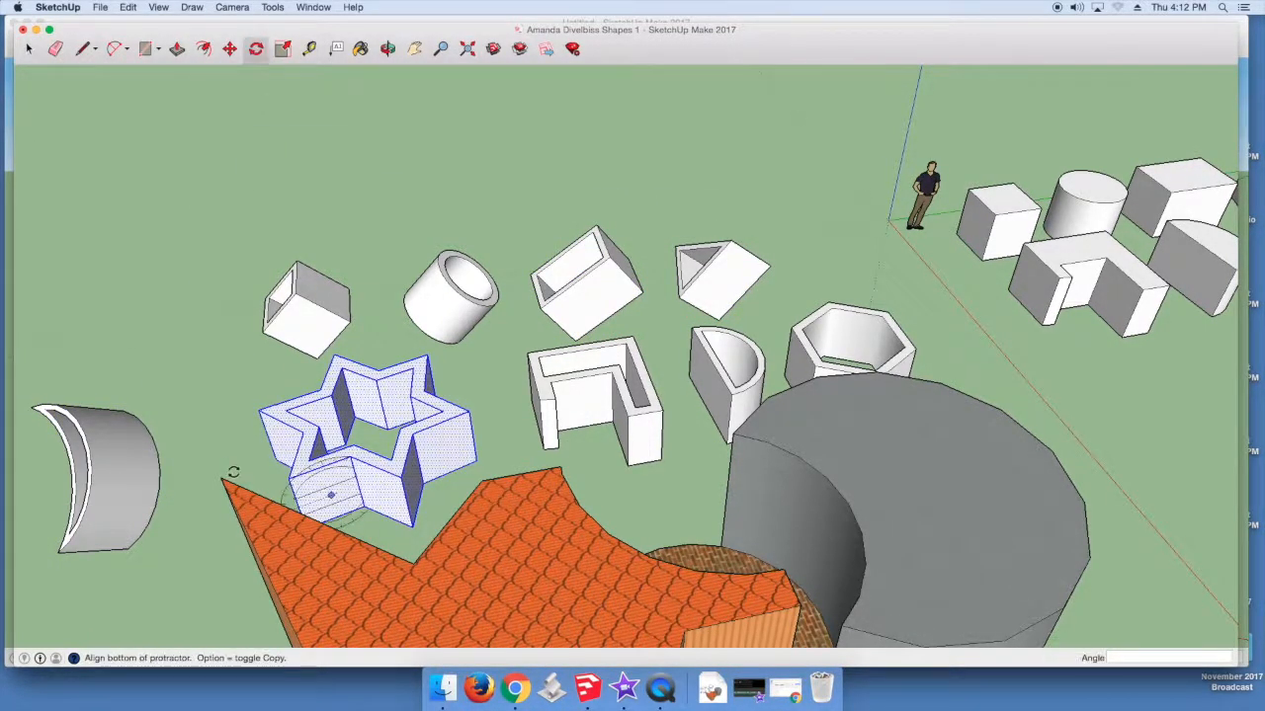
{"action": "left_click", "coordinate": [233, 473]}
{"action": "left_click", "coordinate": [237, 409]}
- Select the whole hollow hook-shaped block and rotate it onto its side
{"action": "left_click", "coordinate": [387, 48]}
{"action": "left_click_drag", "start_coordinate": [259, 538], "coordinate": [370, 519]}
{"action": "left_click", "coordinate": [28, 48]}
{"action": "triple_click", "coordinate": [458, 285]}
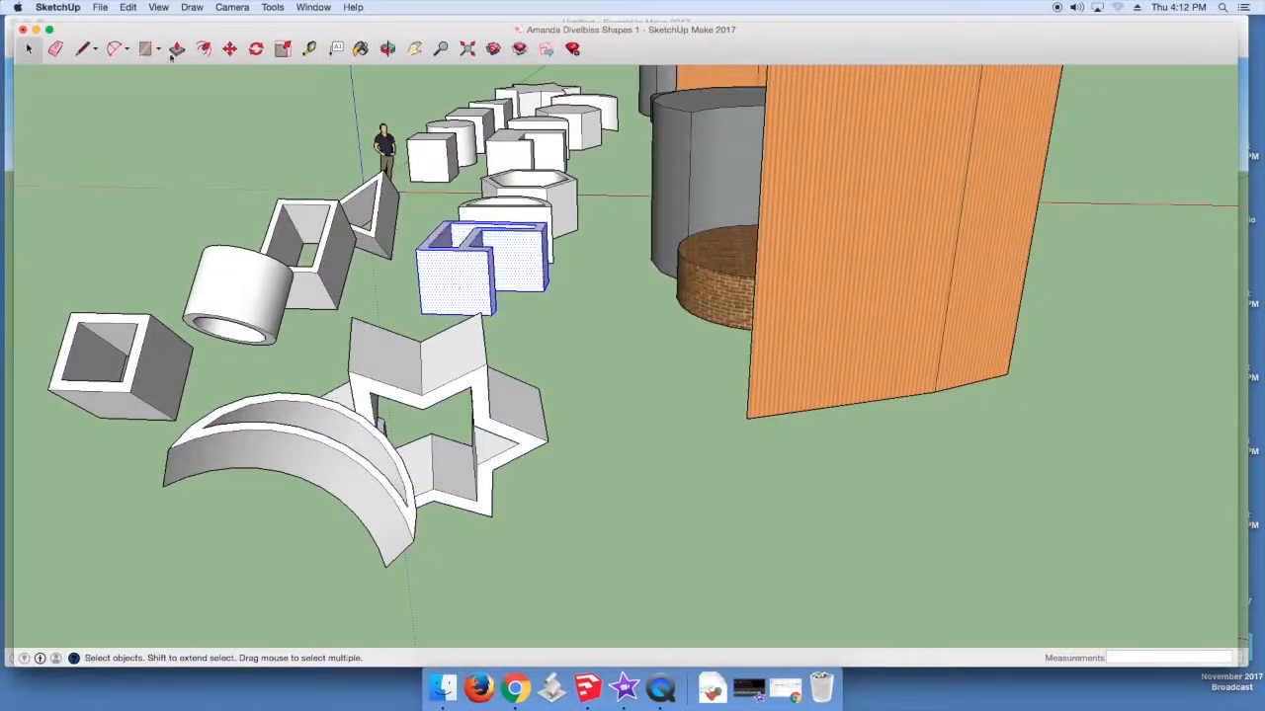
{"action": "left_click", "coordinate": [581, 297]}
- Select the whole hollow half-cylinder and rotate it onto its side
{"action": "left_click", "coordinate": [387, 48]}
{"action": "left_click_drag", "start_coordinate": [657, 138], "coordinate": [723, 259]}
{"action": "left_click", "coordinate": [29, 49]}
{"action": "triple_click", "coordinate": [468, 327]}
{"action": "left_click", "coordinate": [256, 49]}
{"action": "left_click", "coordinate": [446, 339]}
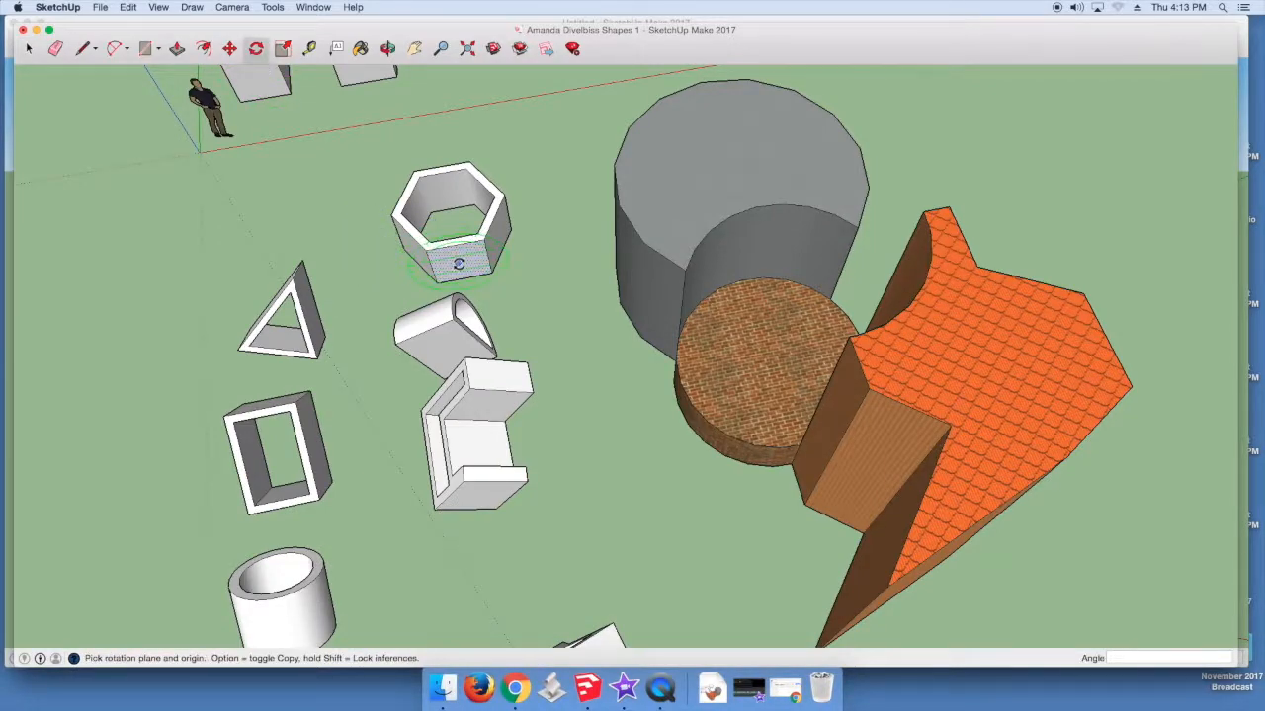
- Rotate the whole hollow hexagonal prism 90° about one of its side faces to lay it on its side
{"action": "left_click", "coordinate": [369, 255]}
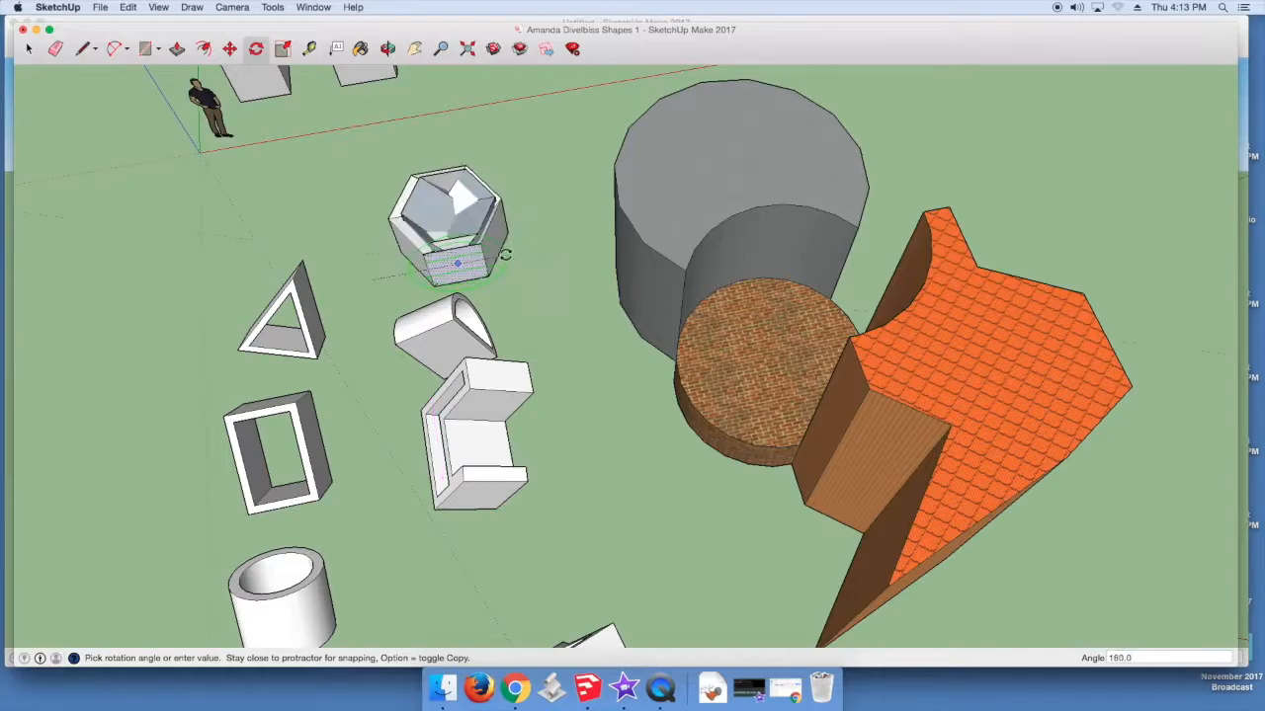
{"action": "left_click", "coordinate": [440, 231]}
{"action": "left_click", "coordinate": [388, 50]}
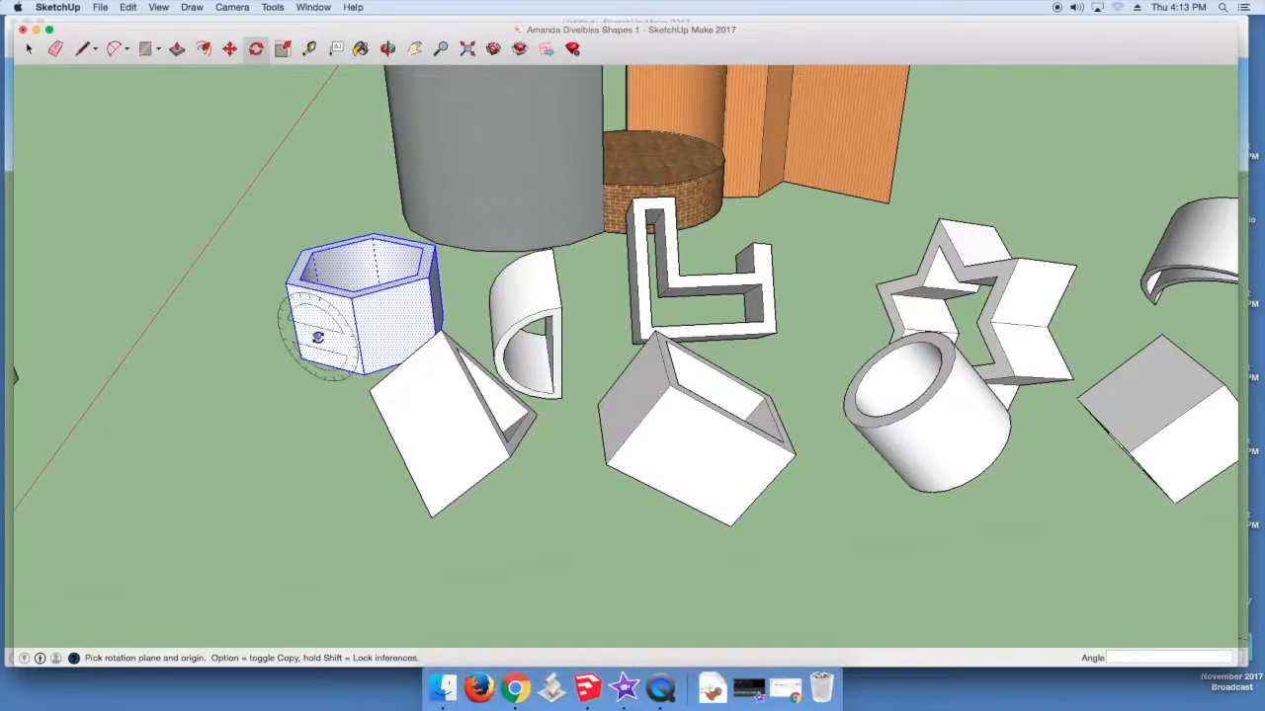
{"action": "left_click", "coordinate": [217, 319]}
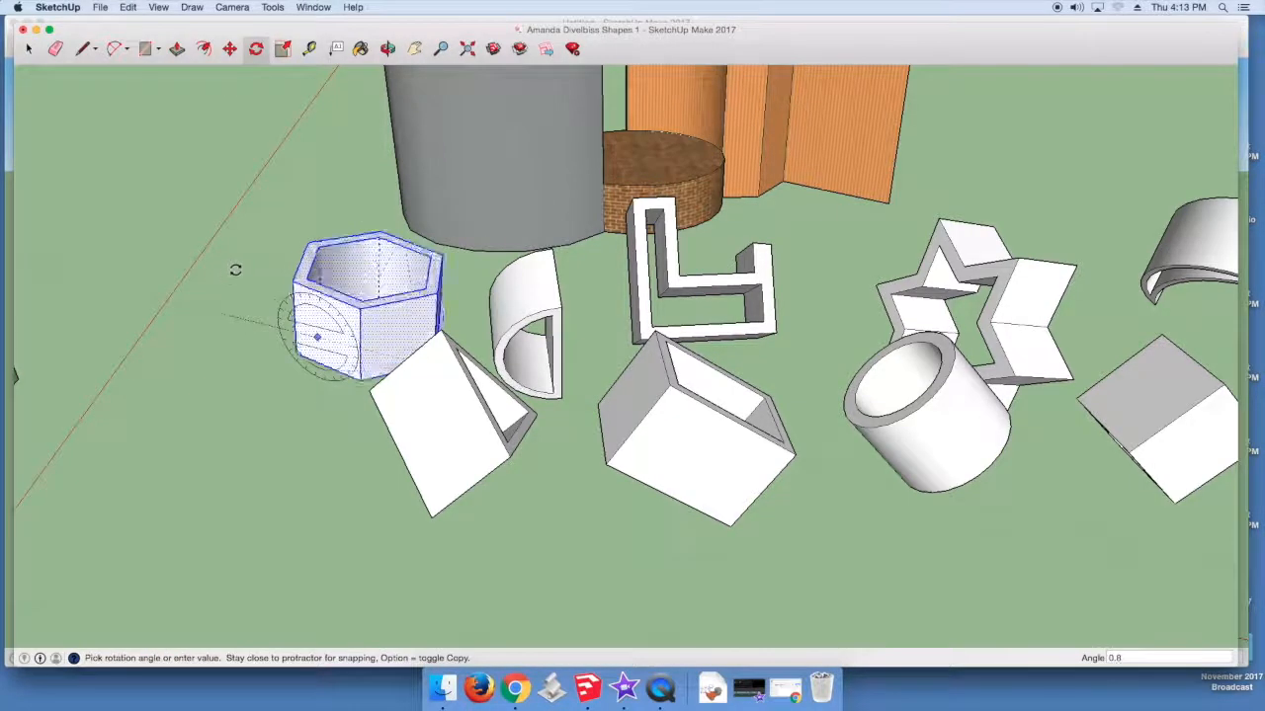
{"action": "left_click", "coordinate": [297, 257]}
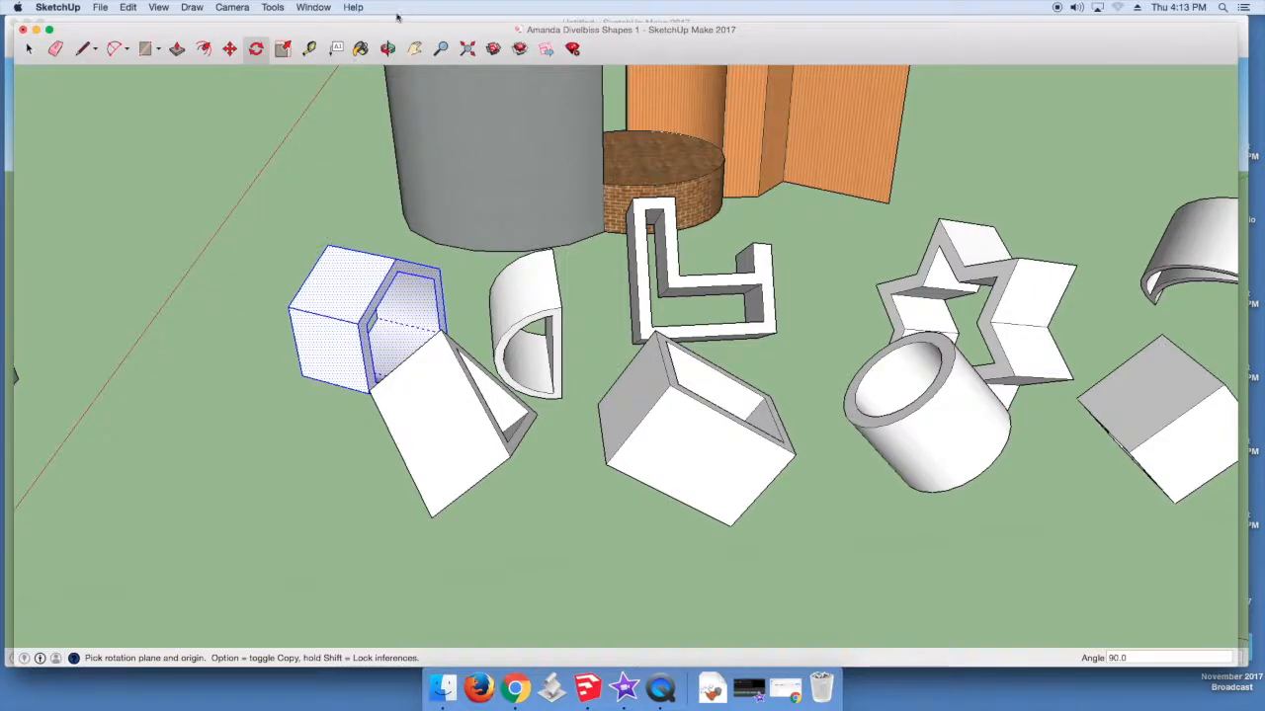
- Save the model as a new file in Documents, with the number at the end of its name changed to 2
{"action": "left_click", "coordinate": [389, 50]}
{"action": "left_click_drag", "start_coordinate": [731, 371], "coordinate": [593, 502]}
{"action": "left_click", "coordinate": [100, 7]}
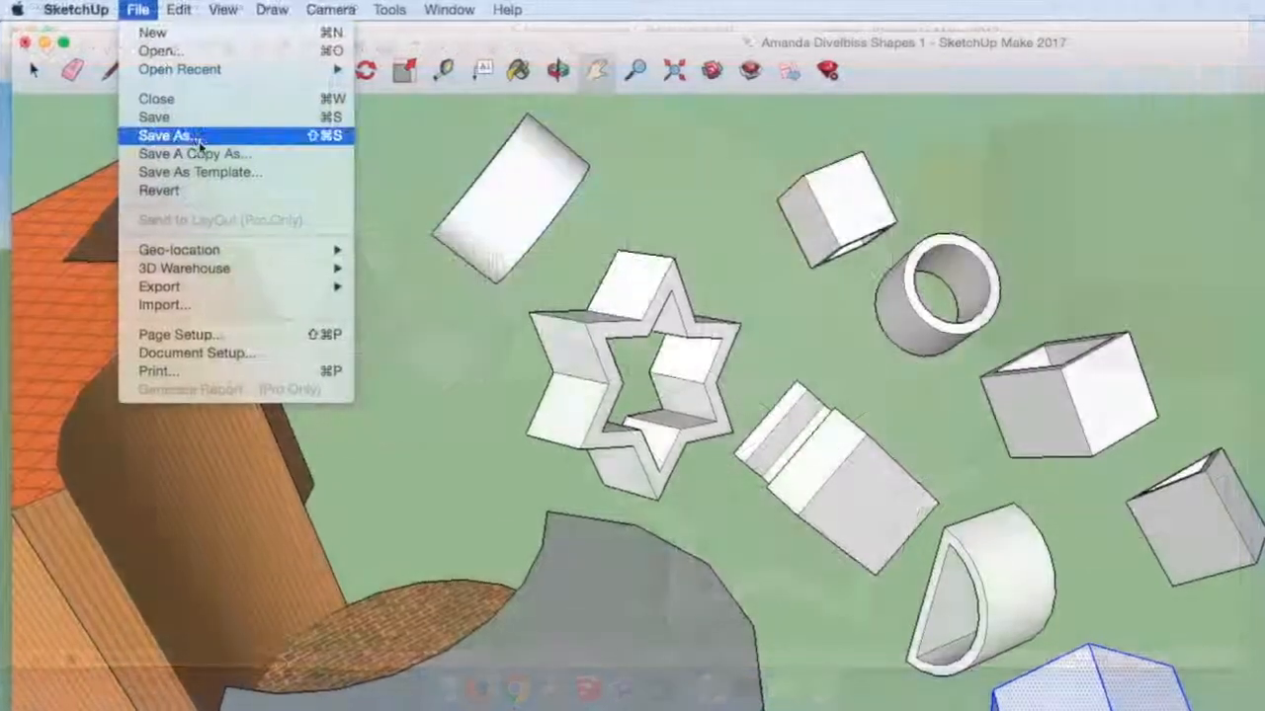
{"action": "left_click", "coordinate": [196, 135]}
{"action": "left_click", "coordinate": [968, 132]}
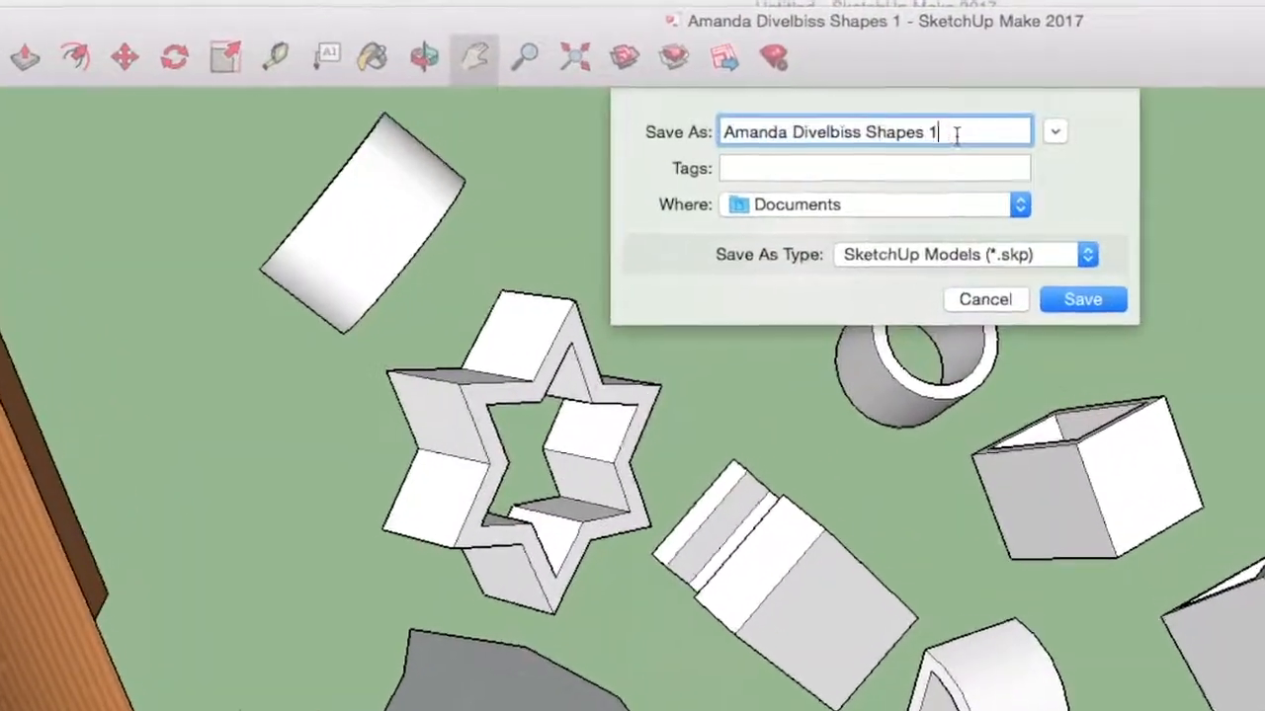
{"action": "key", "text": "BackSpace"}
{"action": "type", "text": "2"}
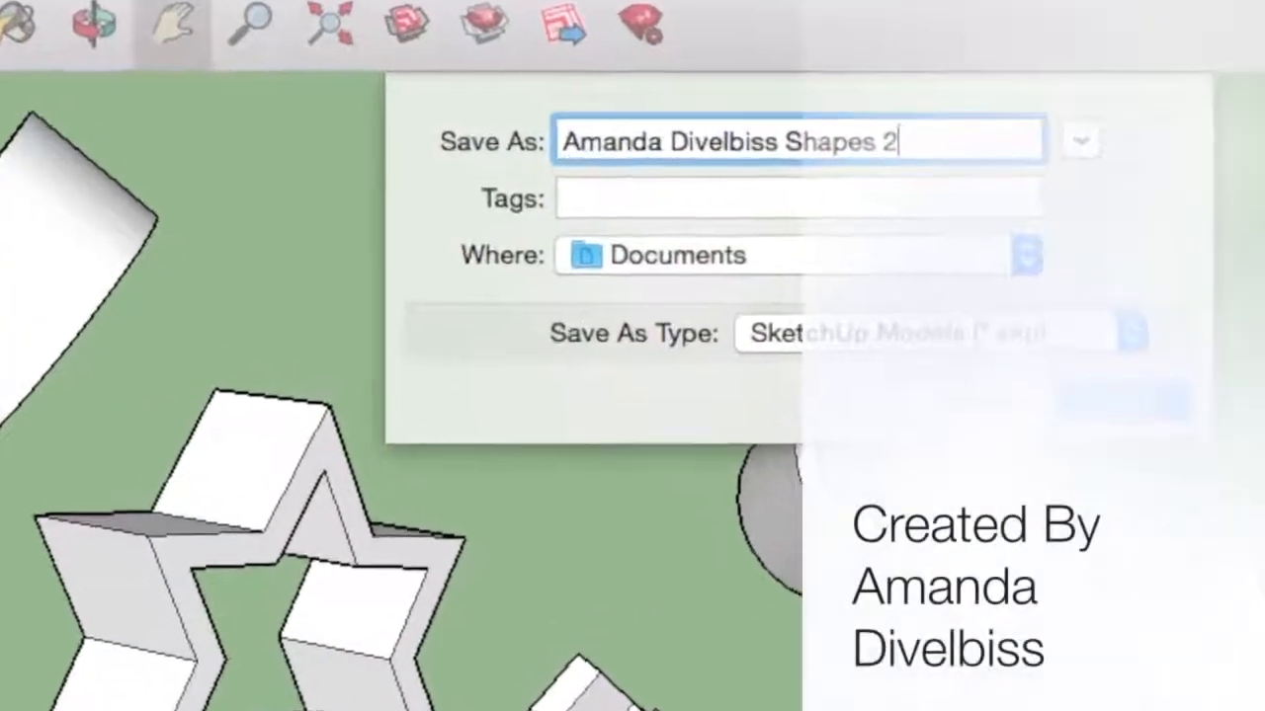